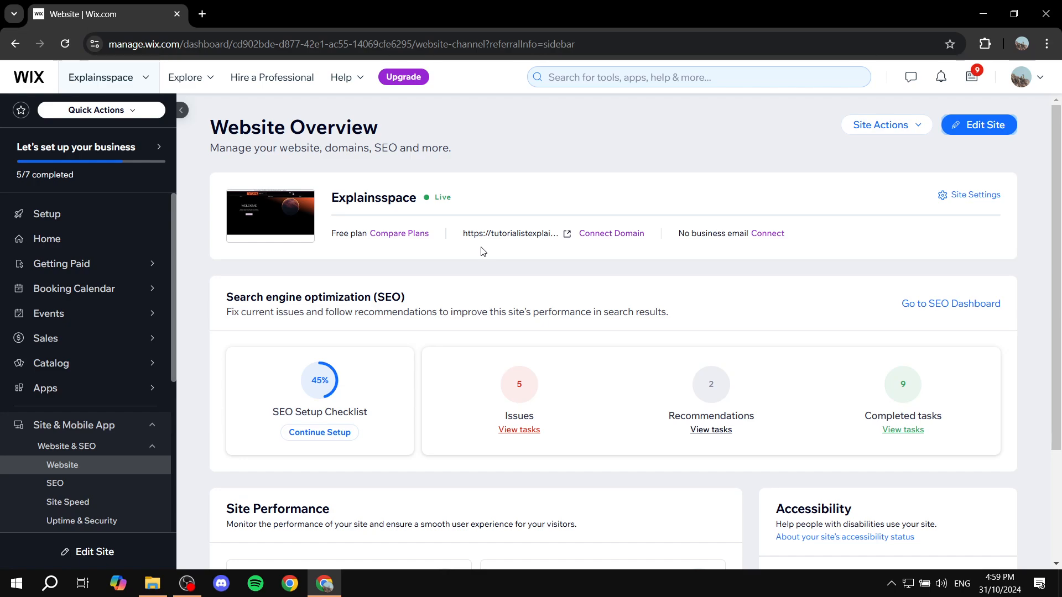
Open the Explainsspace site for editing and add the uploaded Colors.jpg image to the Home page.
click(984, 125)
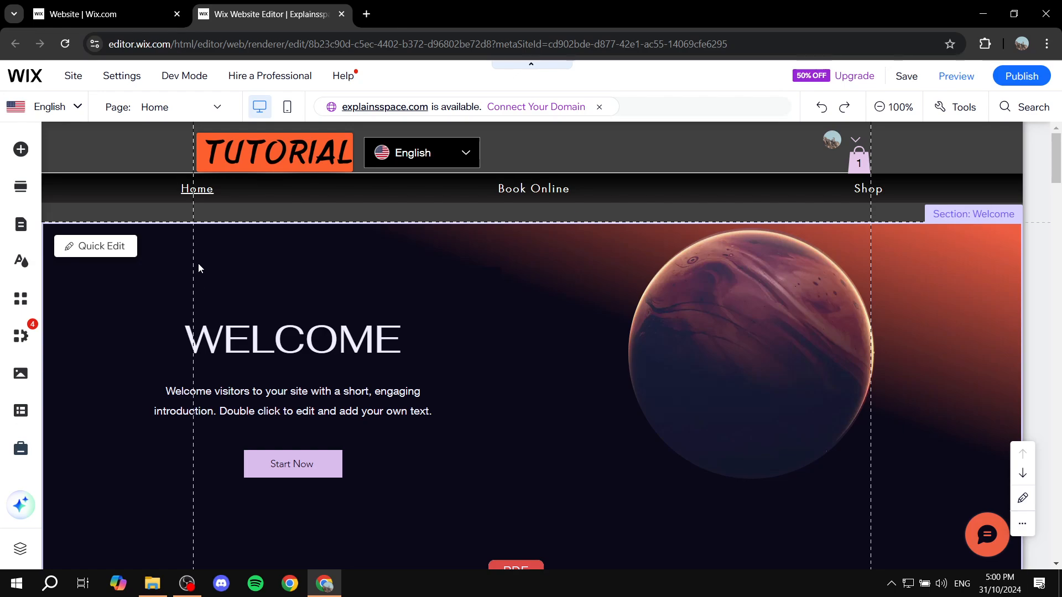
scroll(490, 332, down, 3)
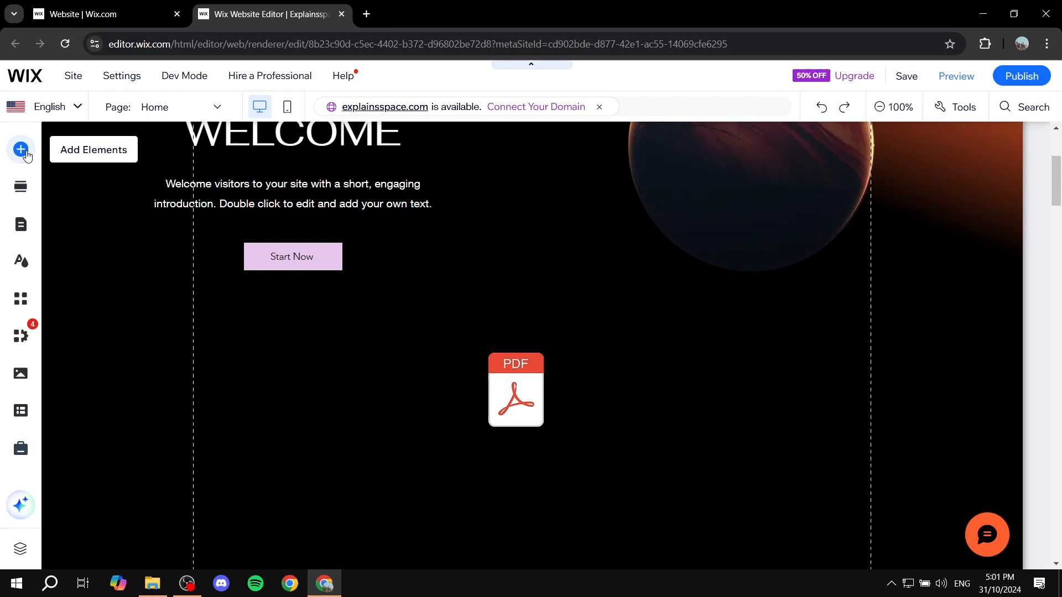
click(22, 151)
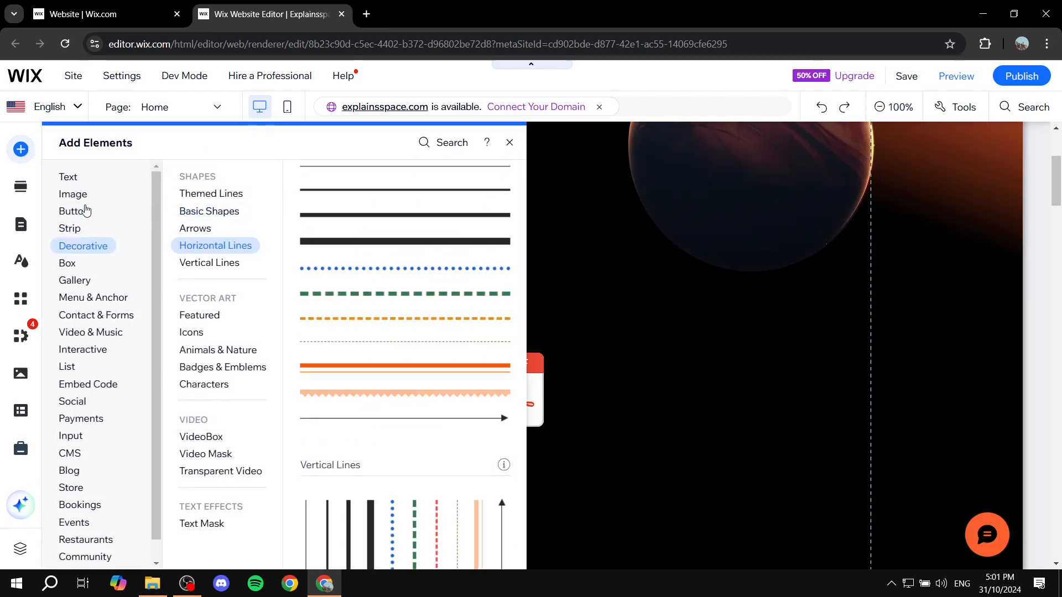
click(84, 210)
click(77, 198)
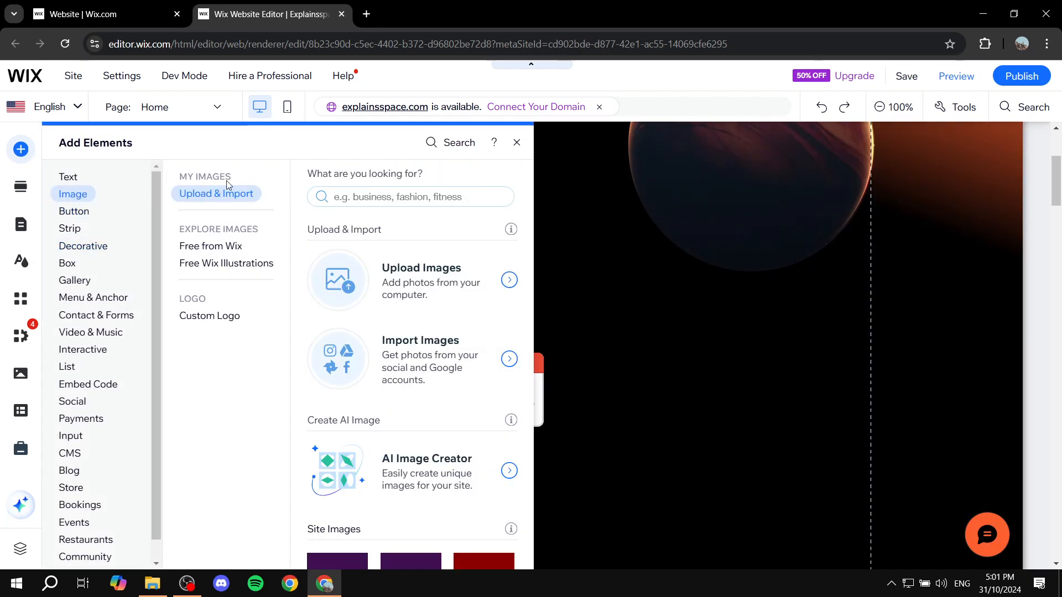
click(445, 284)
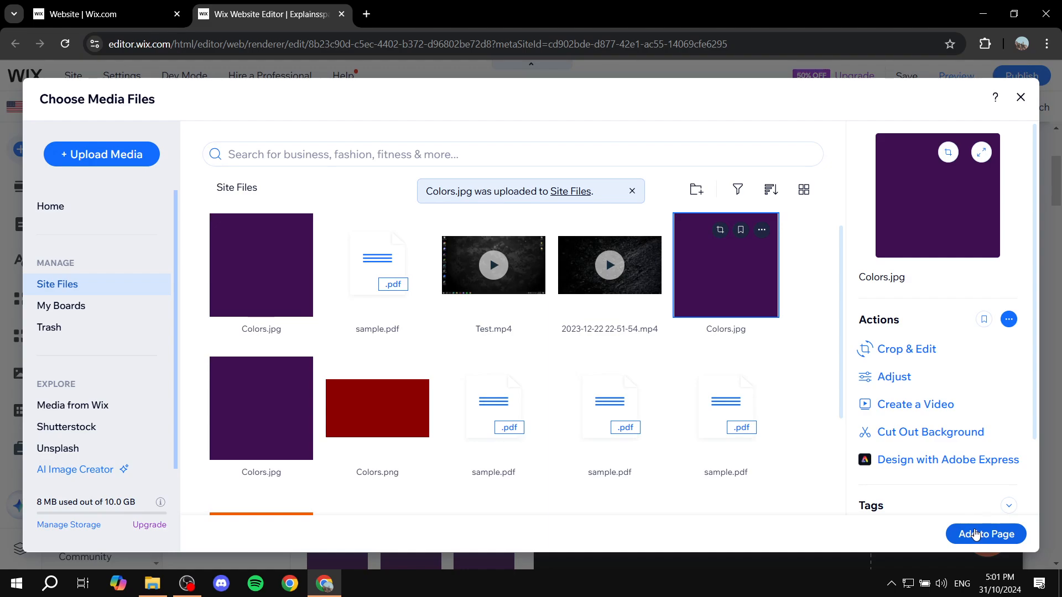
click(975, 533)
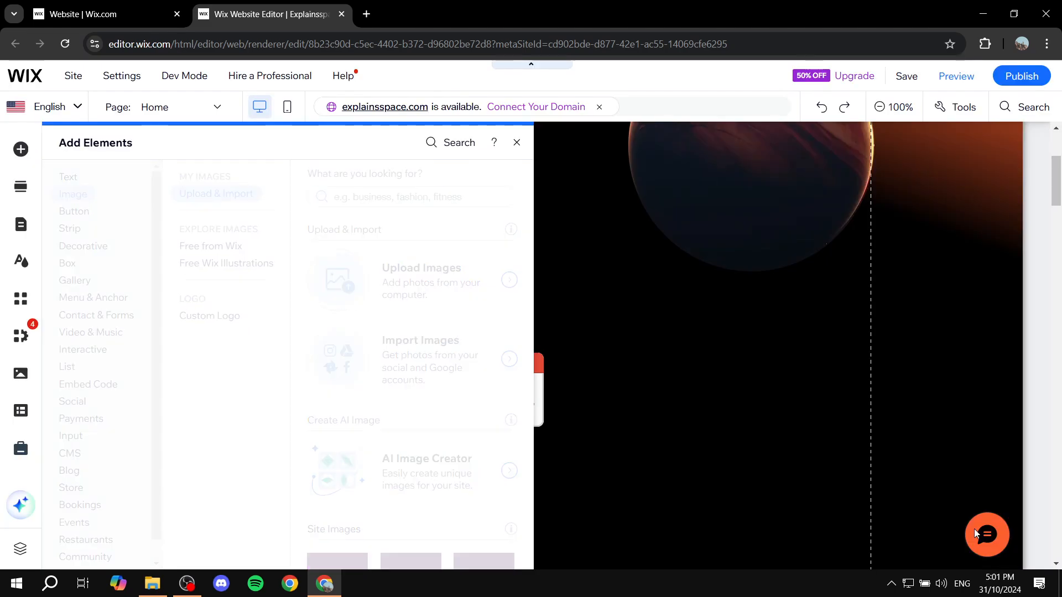
Move the Visits hit counter up and place the purple image just beneath it, above the contact form.
mouse_move(580, 383)
mouse_down()
mouse_move(566, 453)
mouse_move(566, 277)
mouse_move(552, 476)
mouse_move(555, 450)
mouse_move(562, 564)
mouse_move(541, 446)
mouse_move(581, 377)
mouse_up()
click(635, 256)
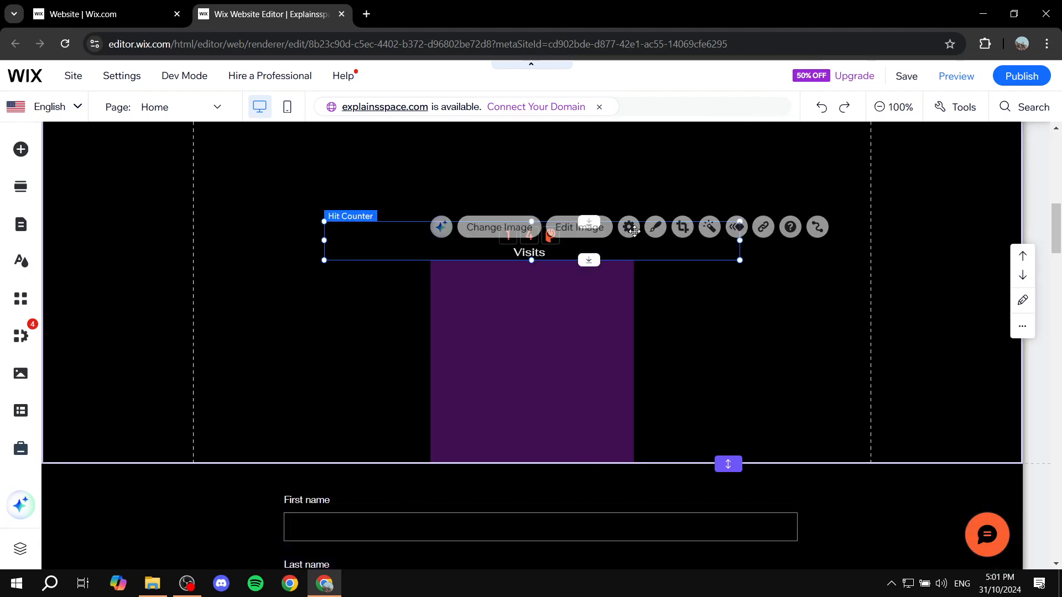
drag(635, 255, 632, 199)
drag(606, 360, 603, 330)
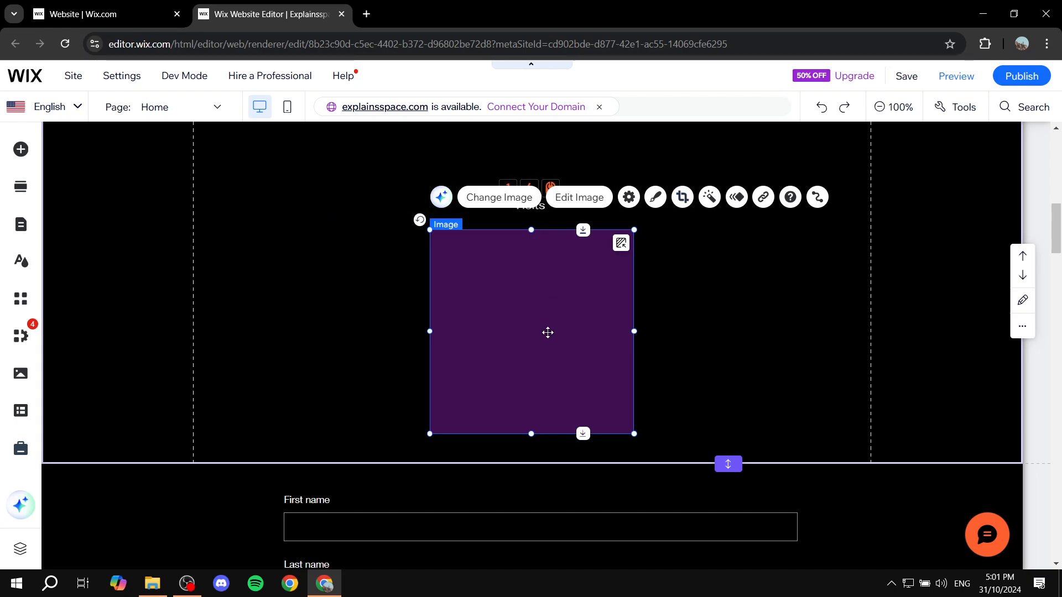
Crop the purple image to the decagon shape and apply the crop.
click(685, 195)
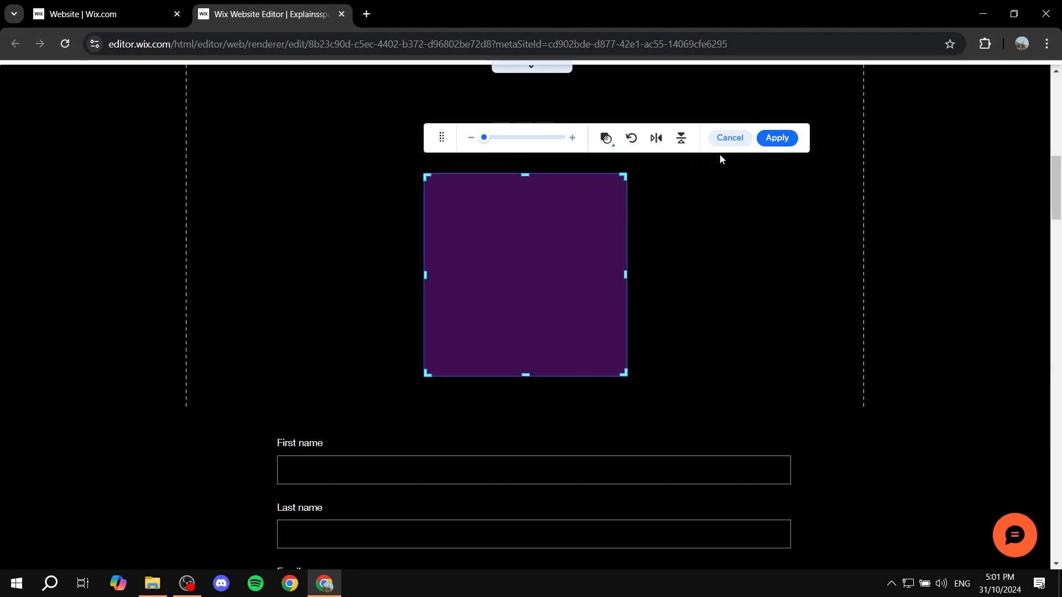
click(606, 139)
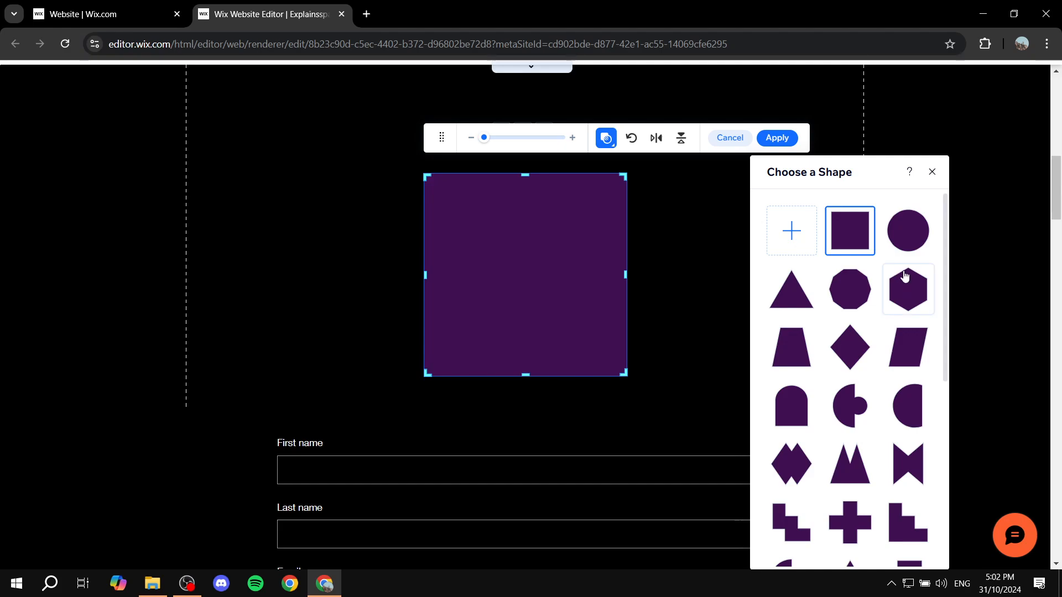
scroll(848, 286, down, 6)
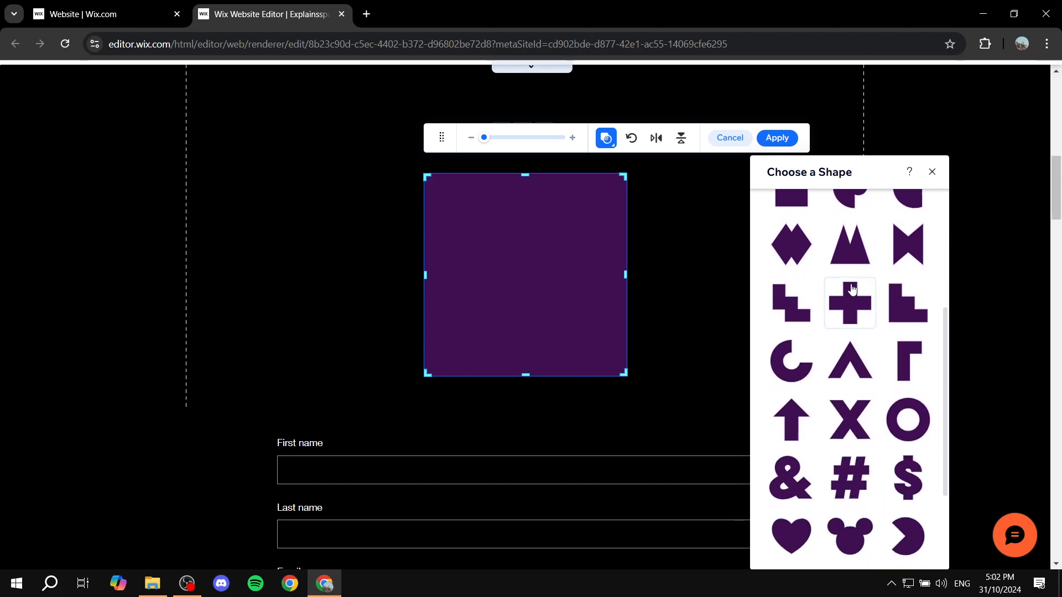
scroll(858, 308, up, 6)
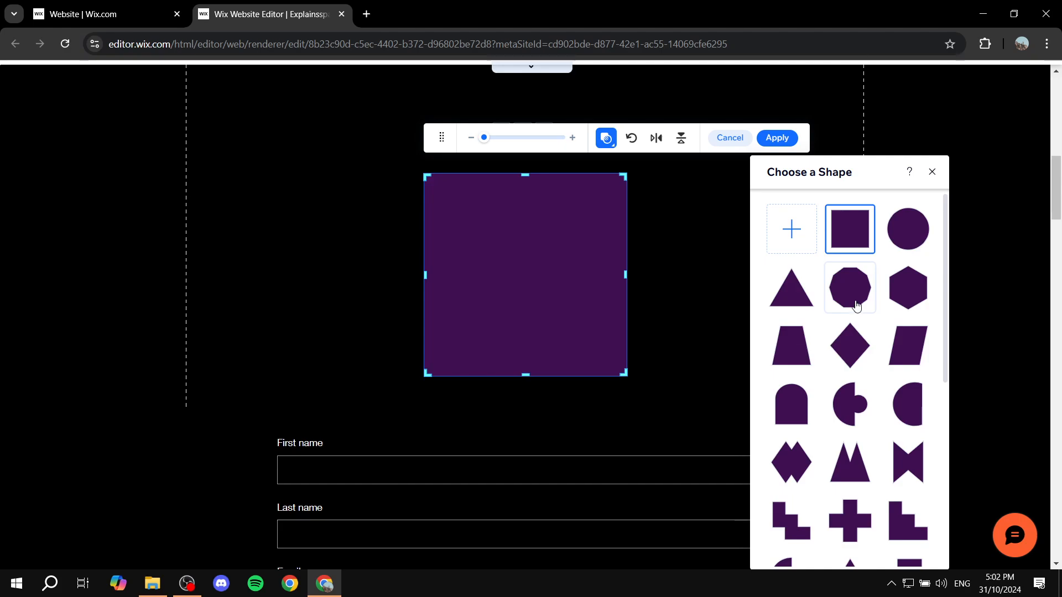
click(856, 306)
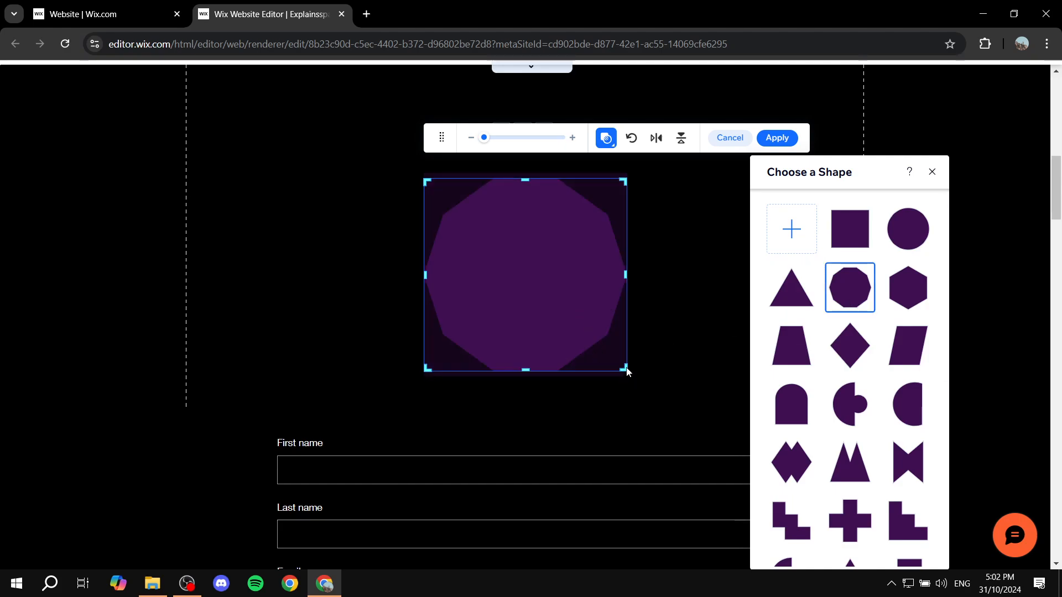
click(787, 138)
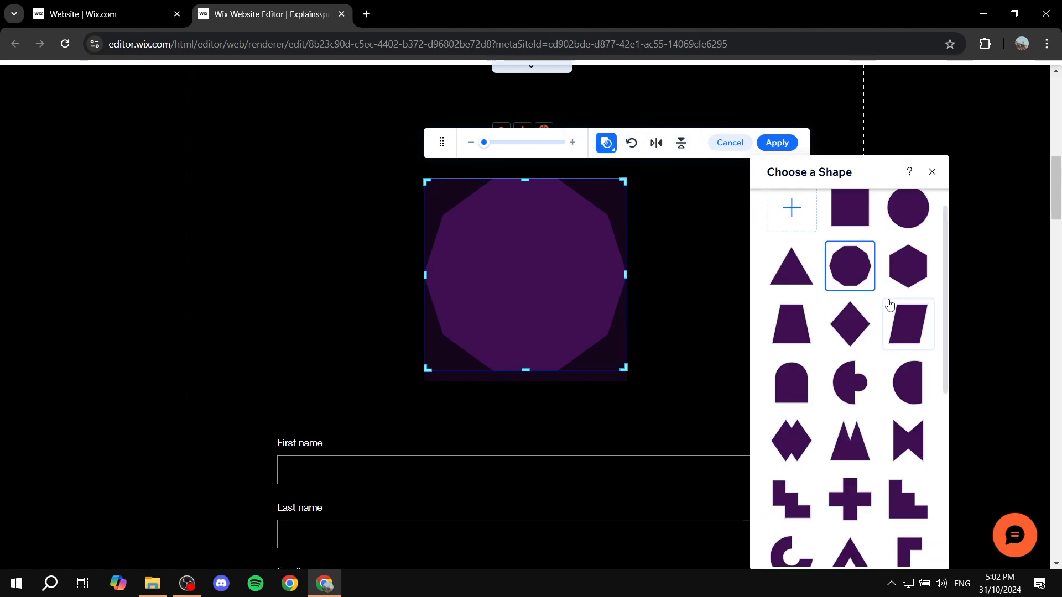
Change the image's crop shape to the middle irregular blob at the end of the shape library.
scroll(884, 311, down, 3)
scroll(883, 311, up, 3)
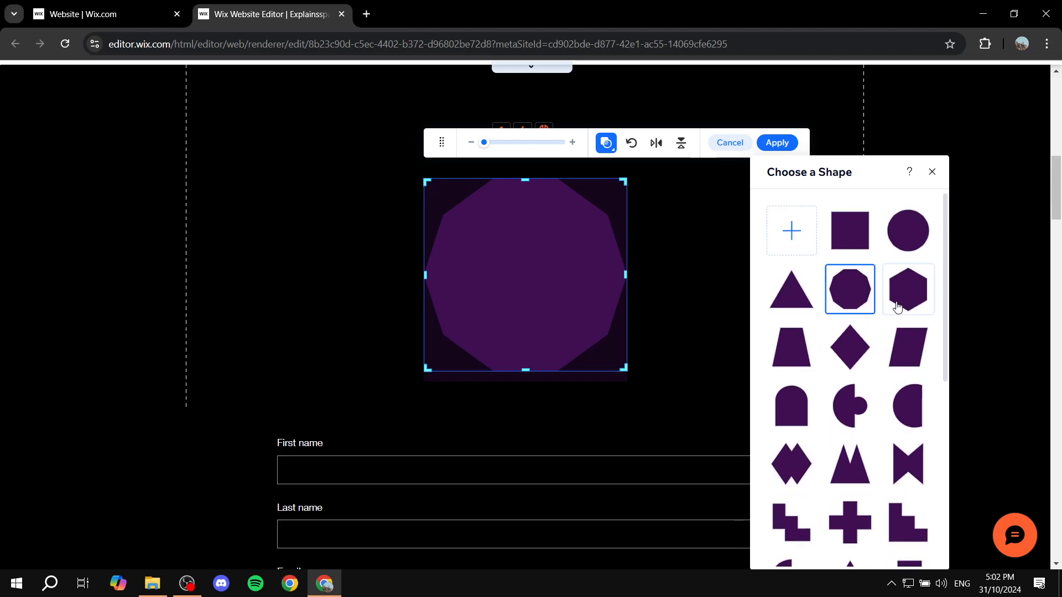
scroll(907, 299, down, 7)
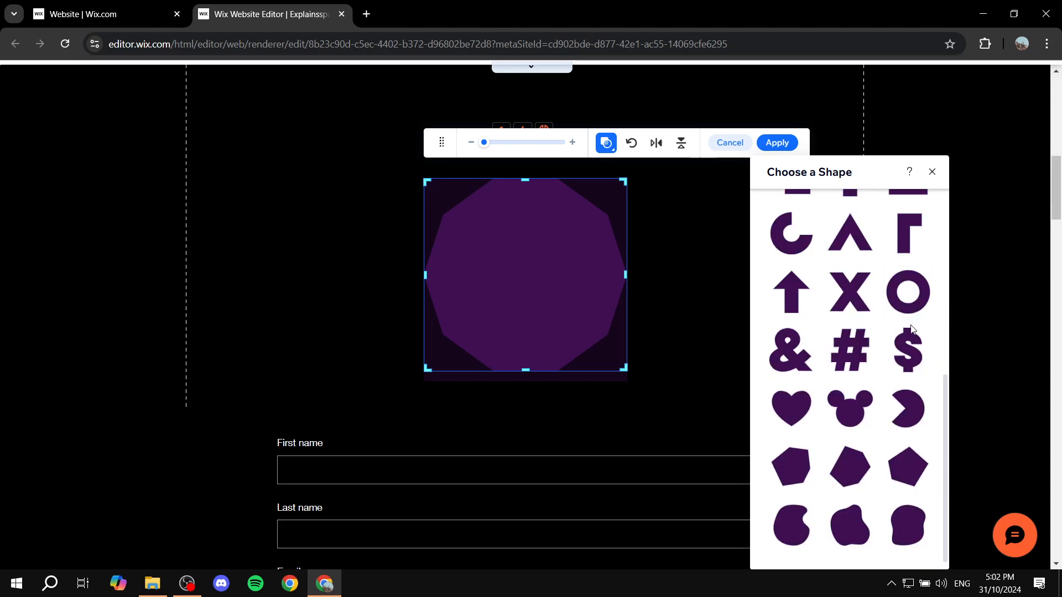
click(850, 529)
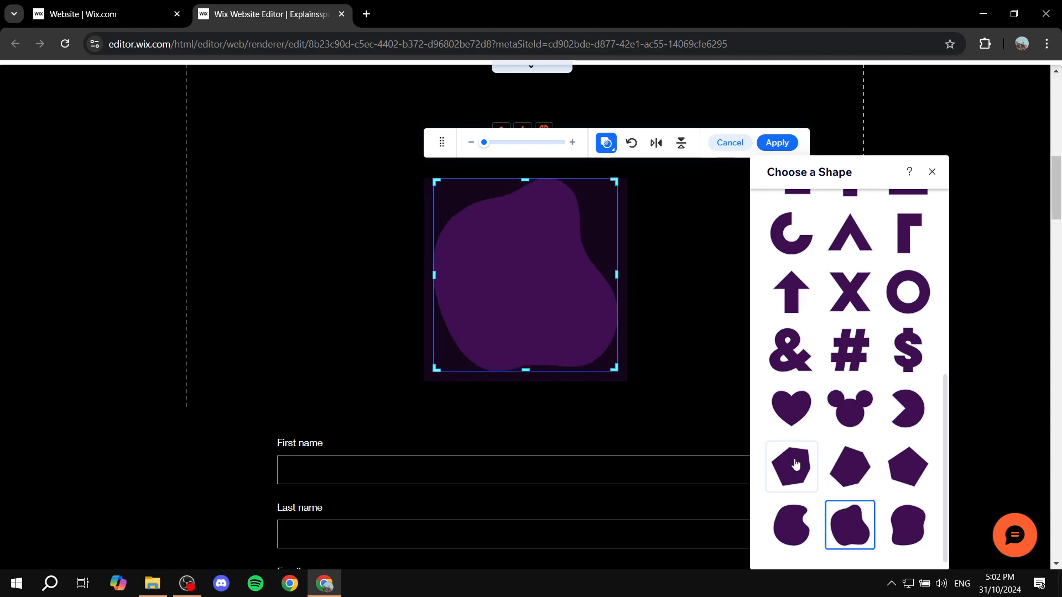
Reset the blob shape's proportions, fine-tune the crop framing slightly and apply the crop.
click(632, 142)
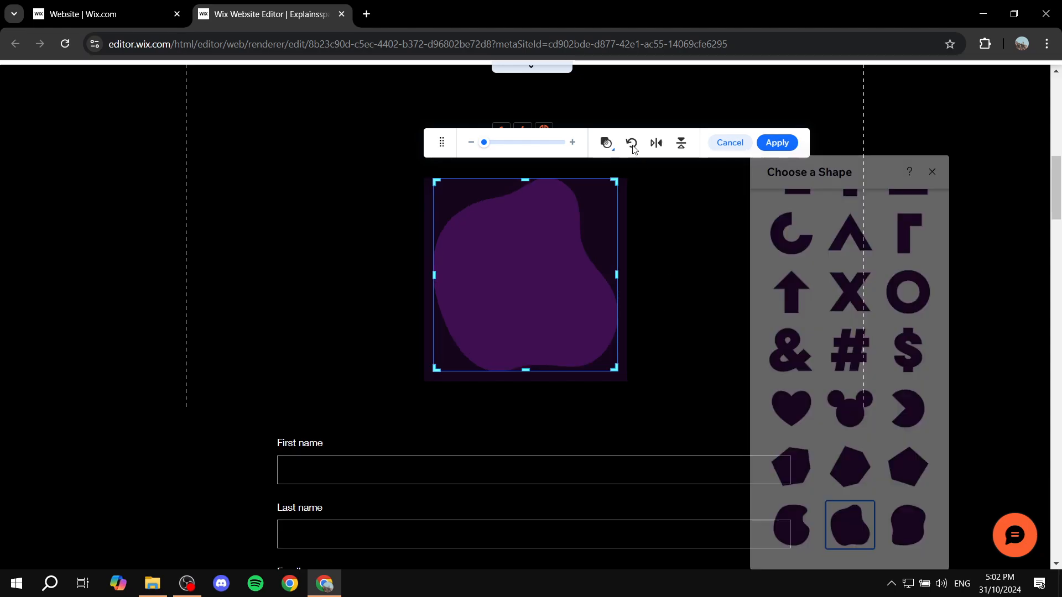
click(630, 145)
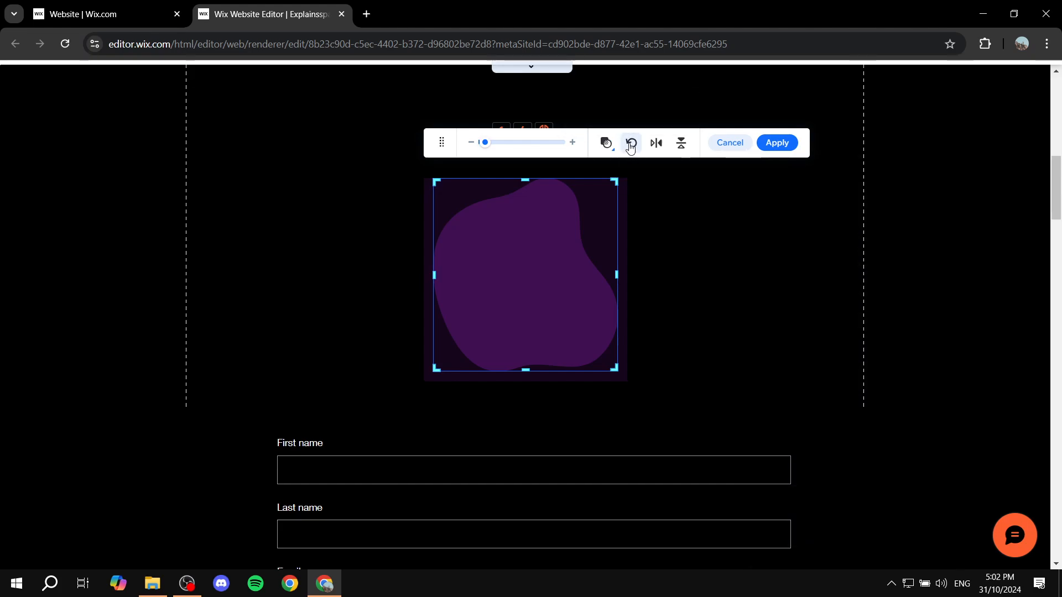
drag(616, 181, 617, 181)
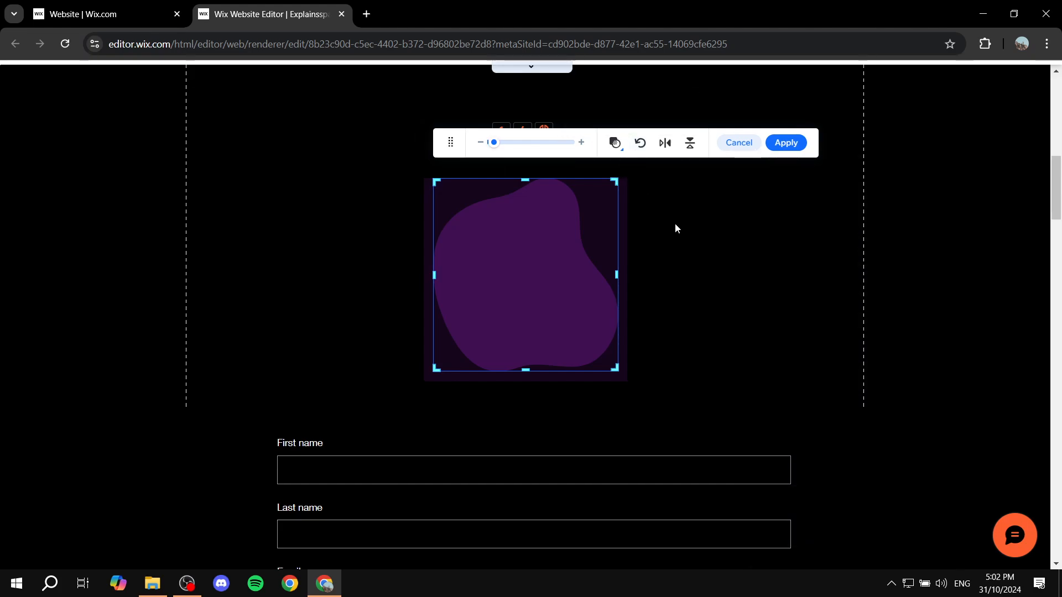
drag(619, 273, 656, 259)
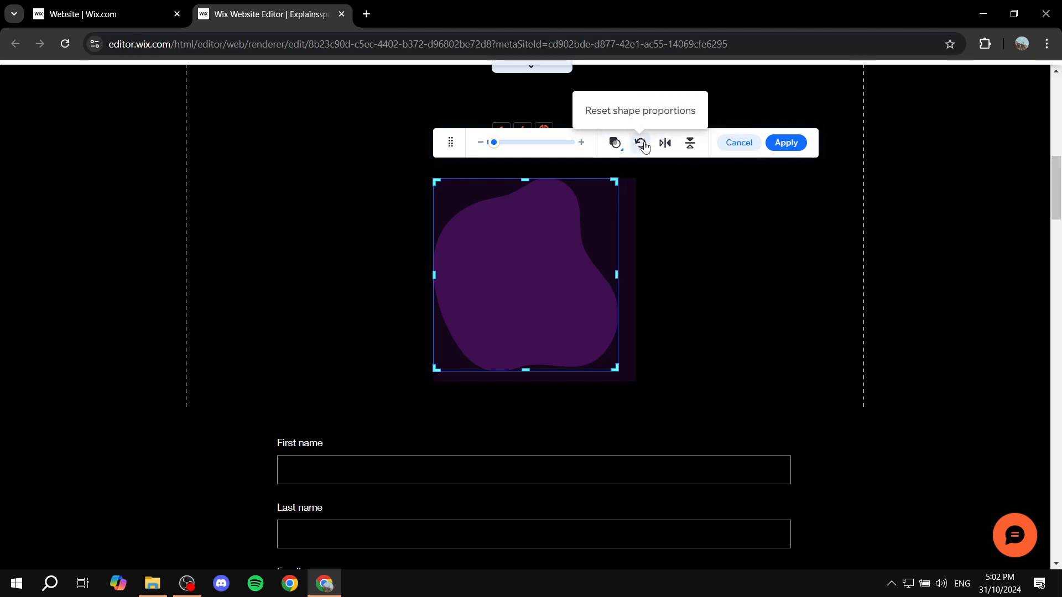
click(786, 142)
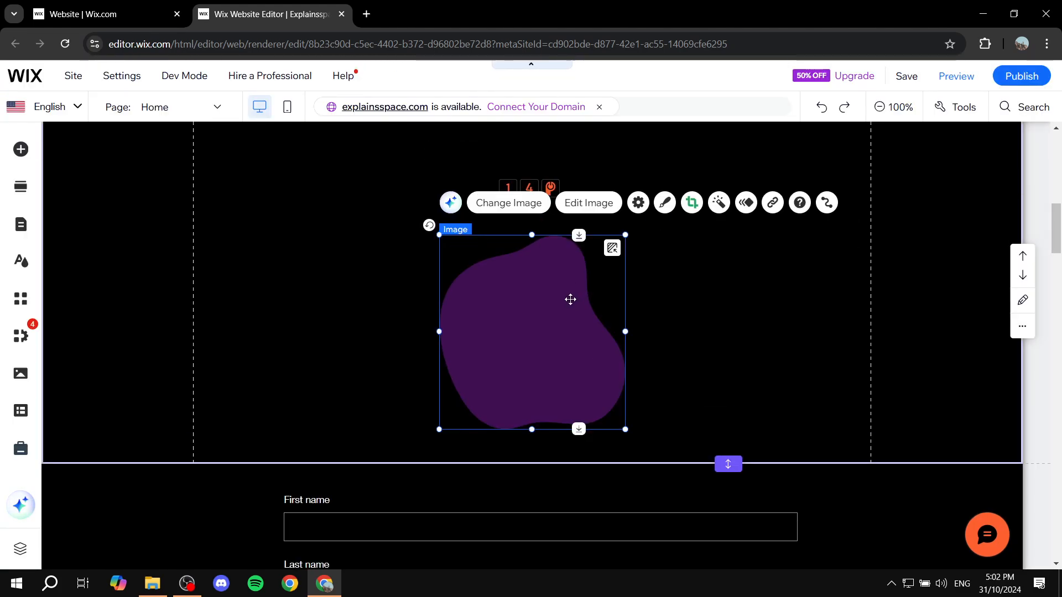
Enlarge the blob-shaped image to nearly the full content width and move it down so it overlaps the contact form.
drag(565, 292, 521, 236)
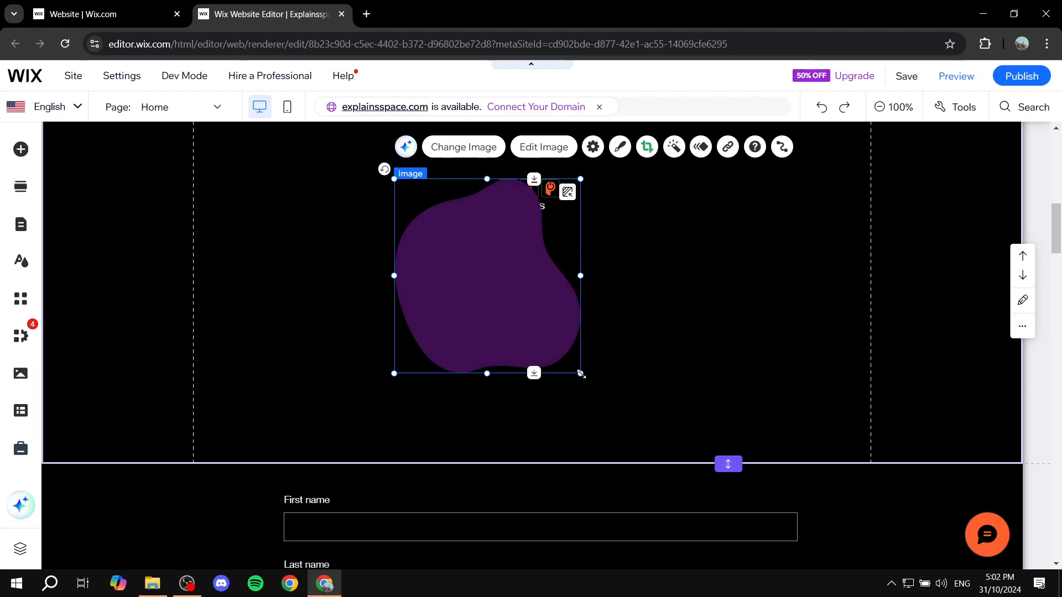
drag(580, 375, 802, 569)
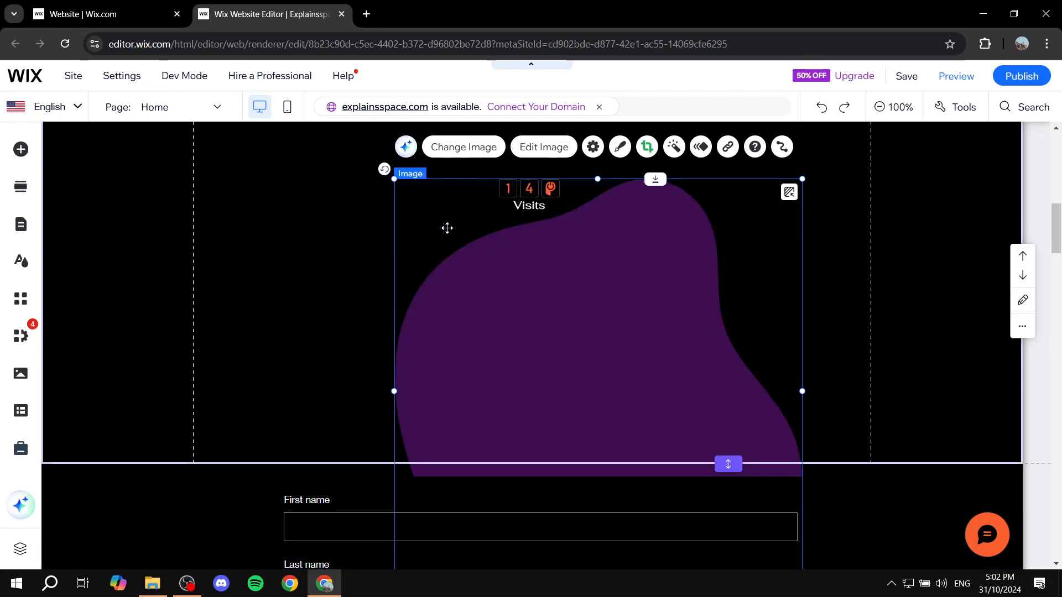
drag(394, 180, 52, 108)
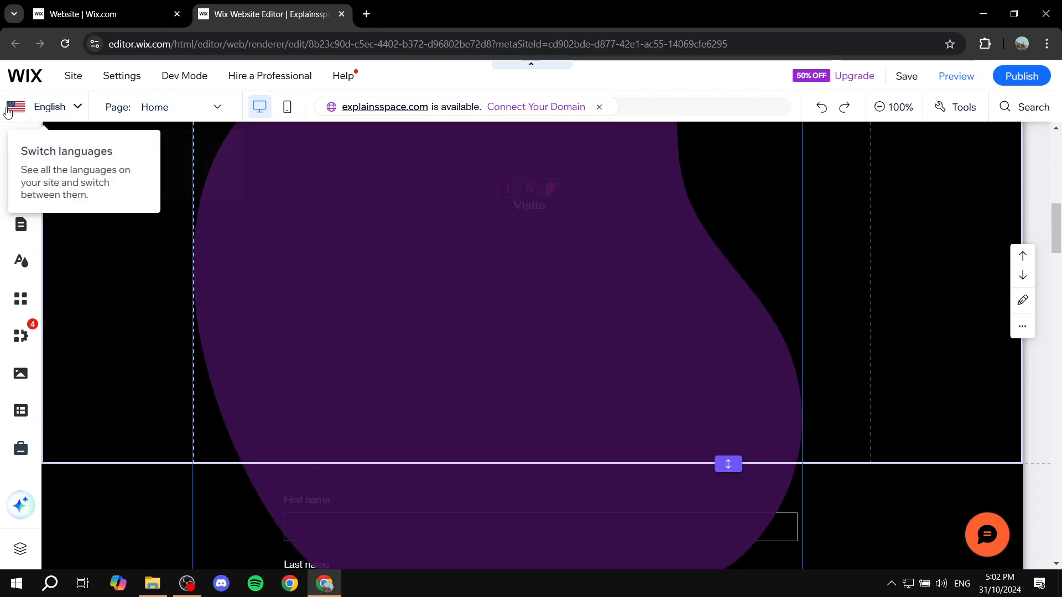
drag(509, 300, 619, 315)
drag(749, 353, 623, 362)
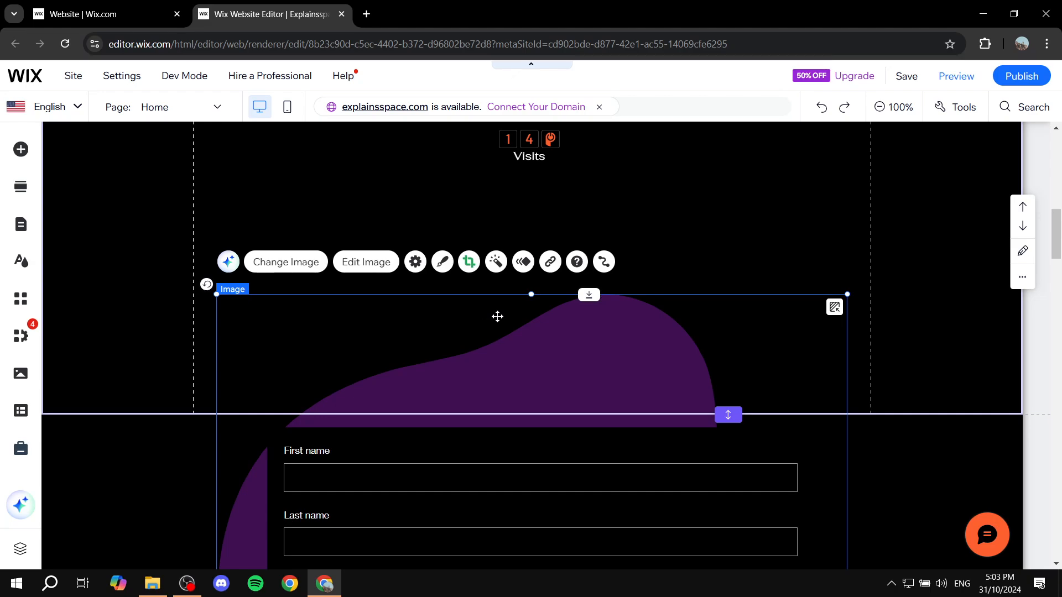
Browse the filters available for the blob image and review its crop shapes without choosing a different one.
click(496, 261)
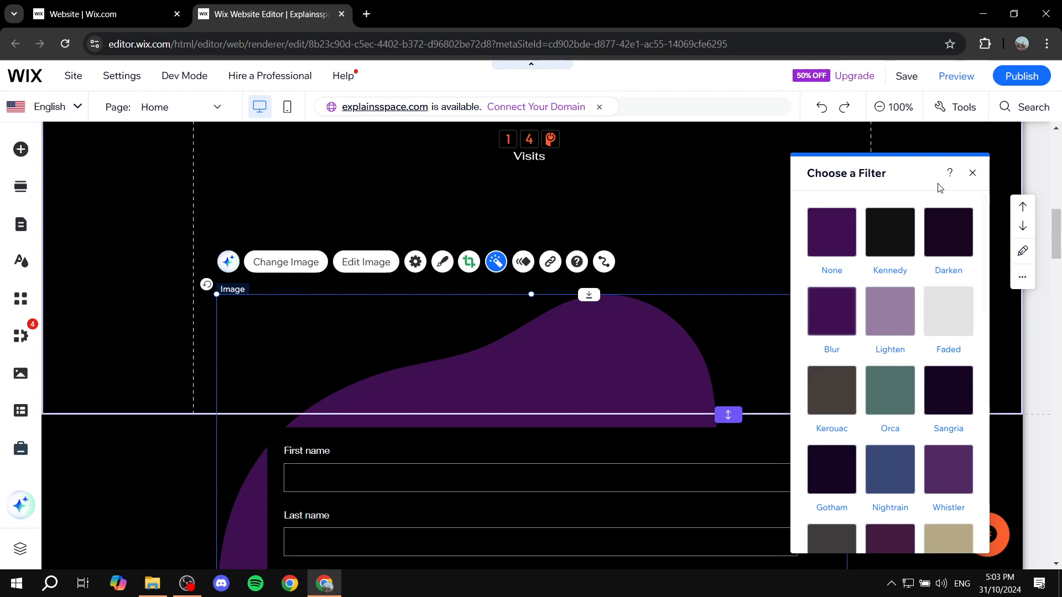
click(974, 175)
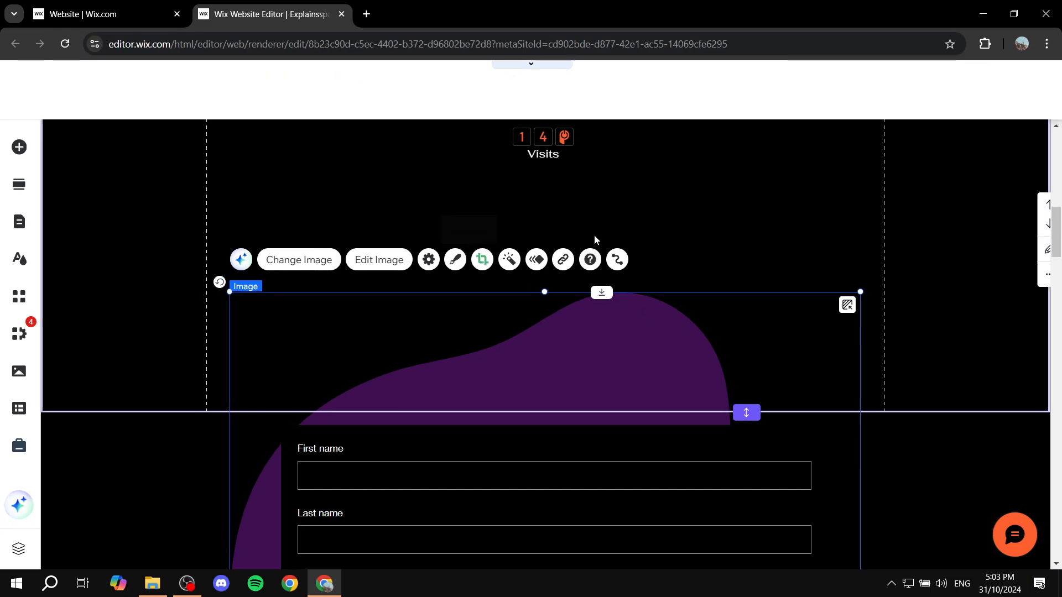
click(463, 204)
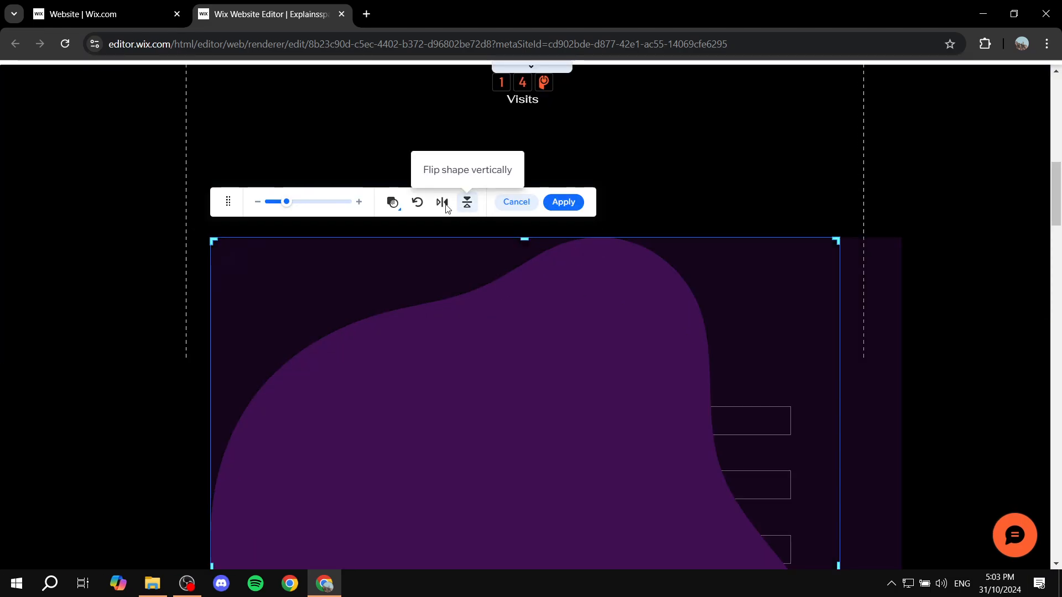
click(392, 201)
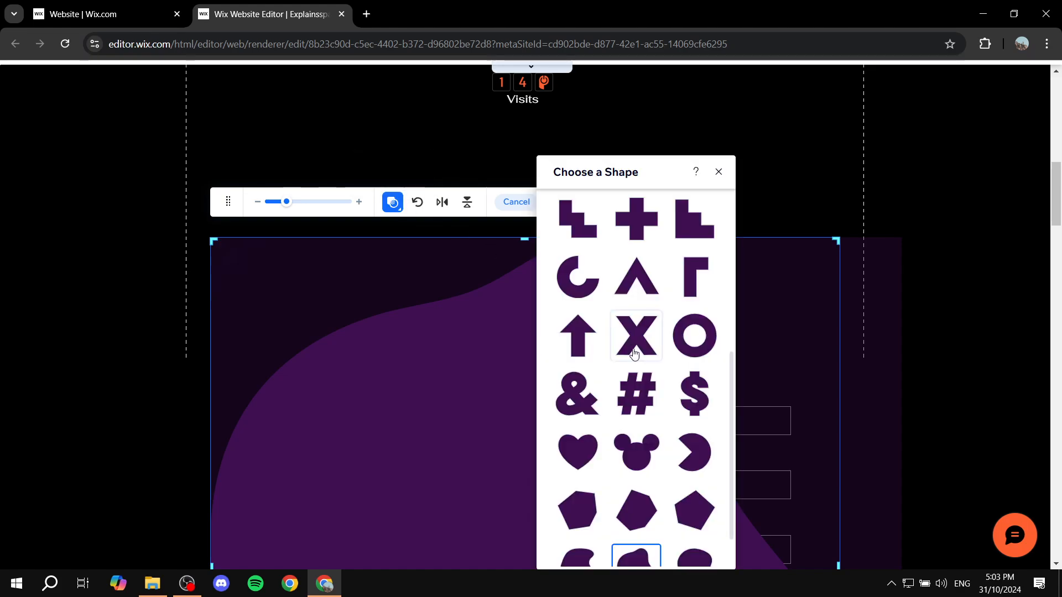
scroll(653, 443, down, 1)
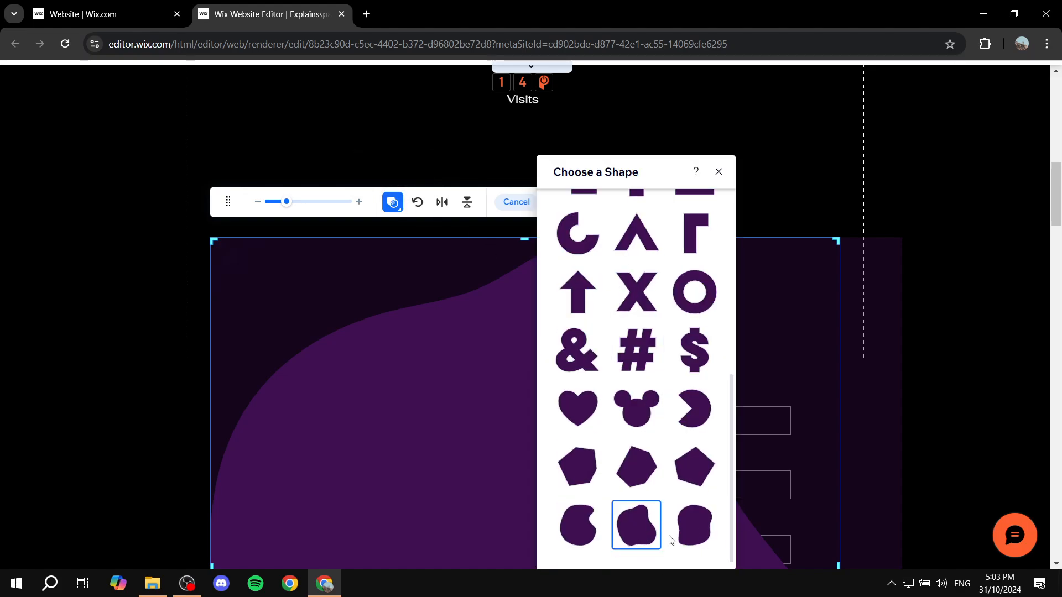
click(719, 171)
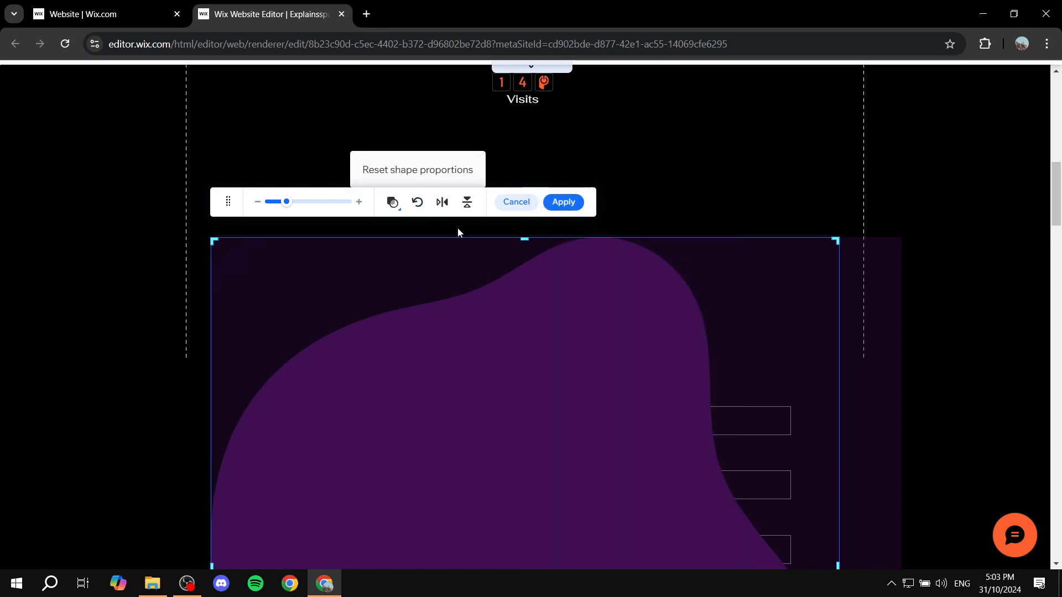
click(564, 202)
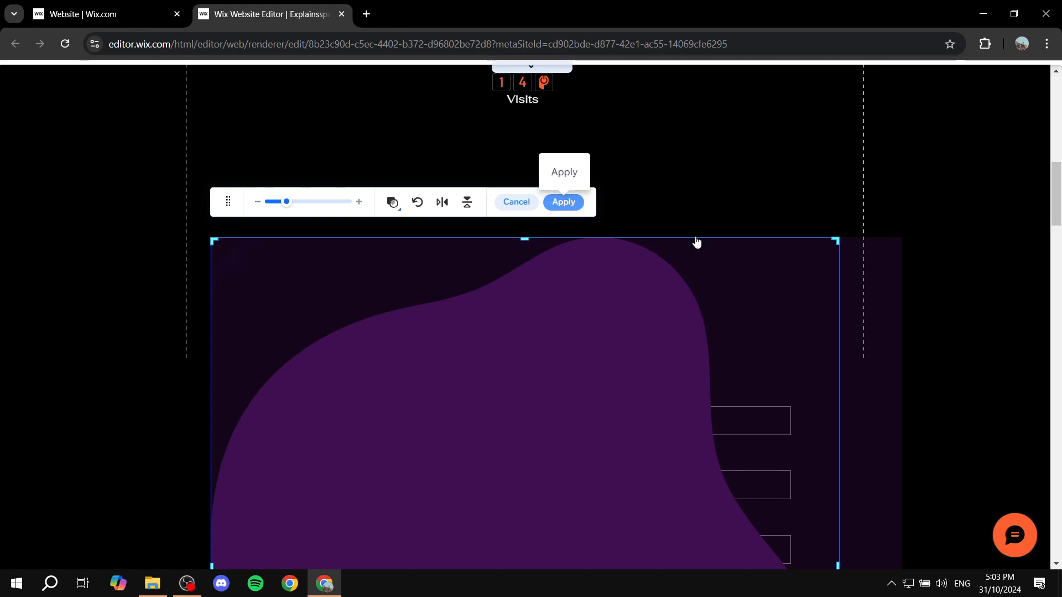
Open the Canva home page in a new browser tab.
click(366, 14)
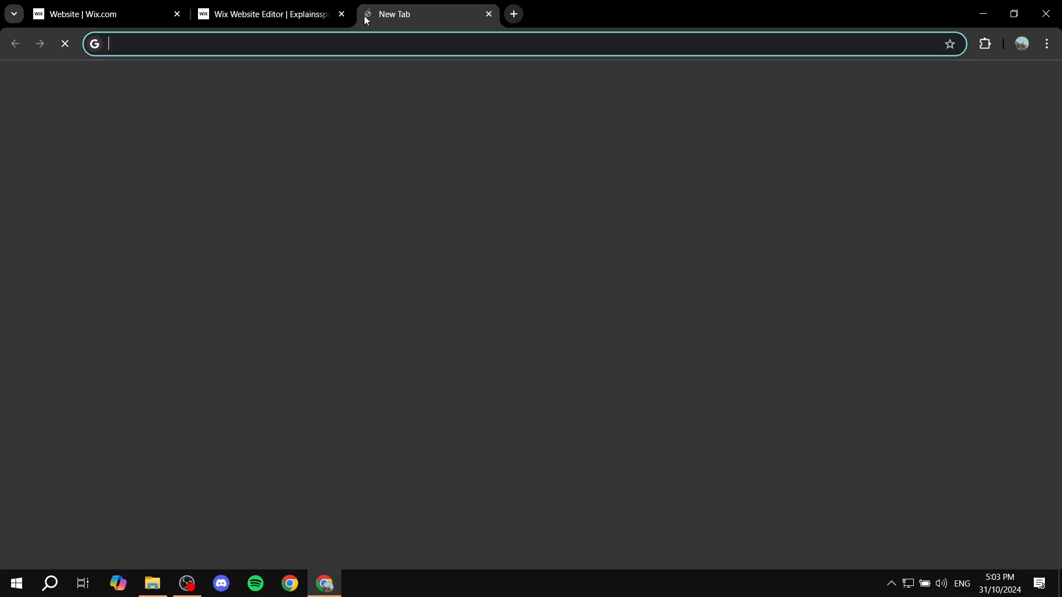
text(can)
key(Return)
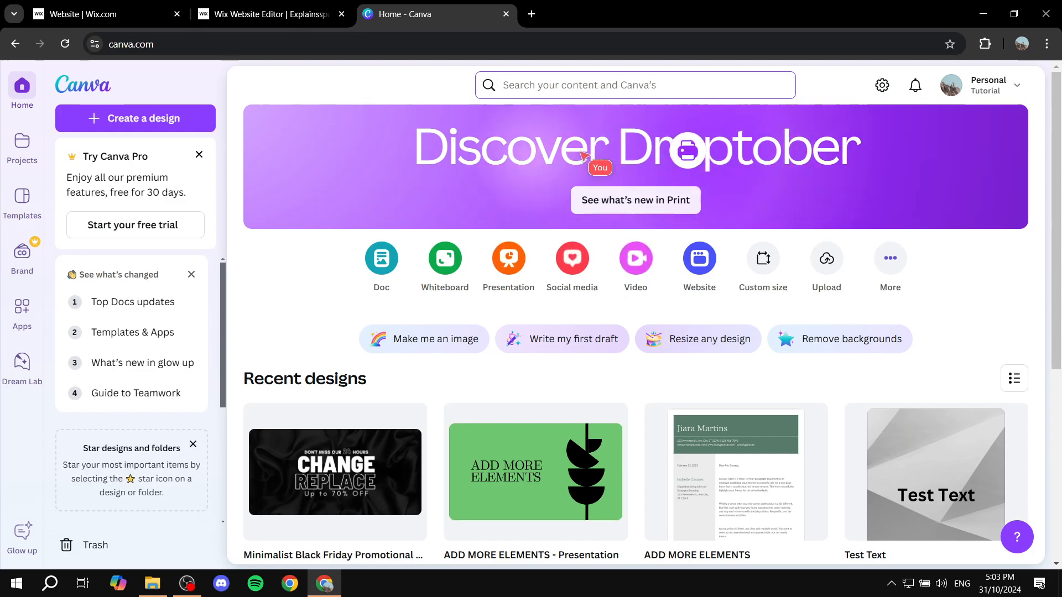
Create a new custom-size design 3000 px wide and 200 px high.
click(178, 119)
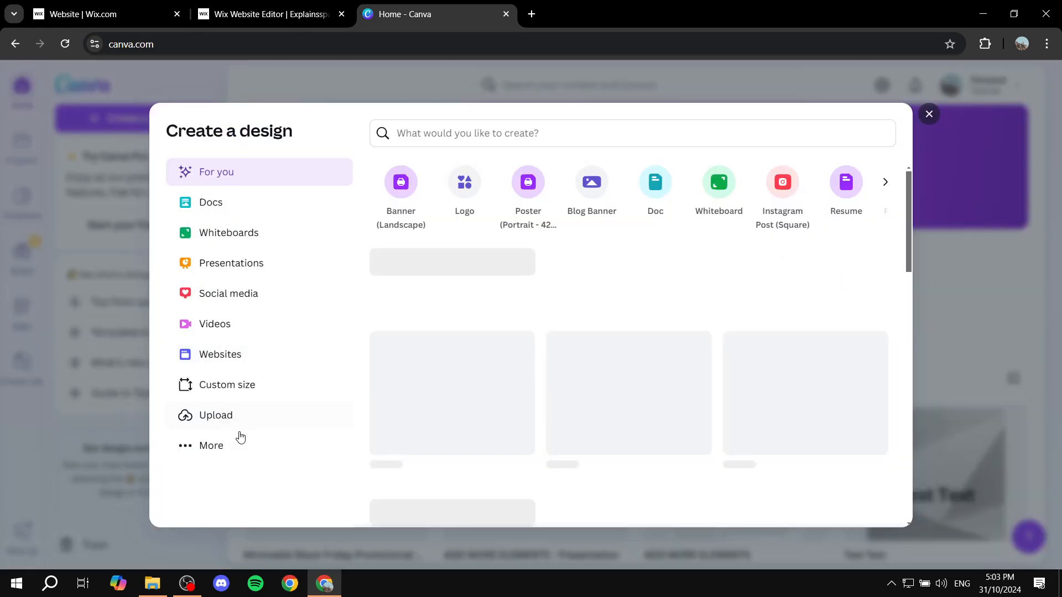
click(227, 386)
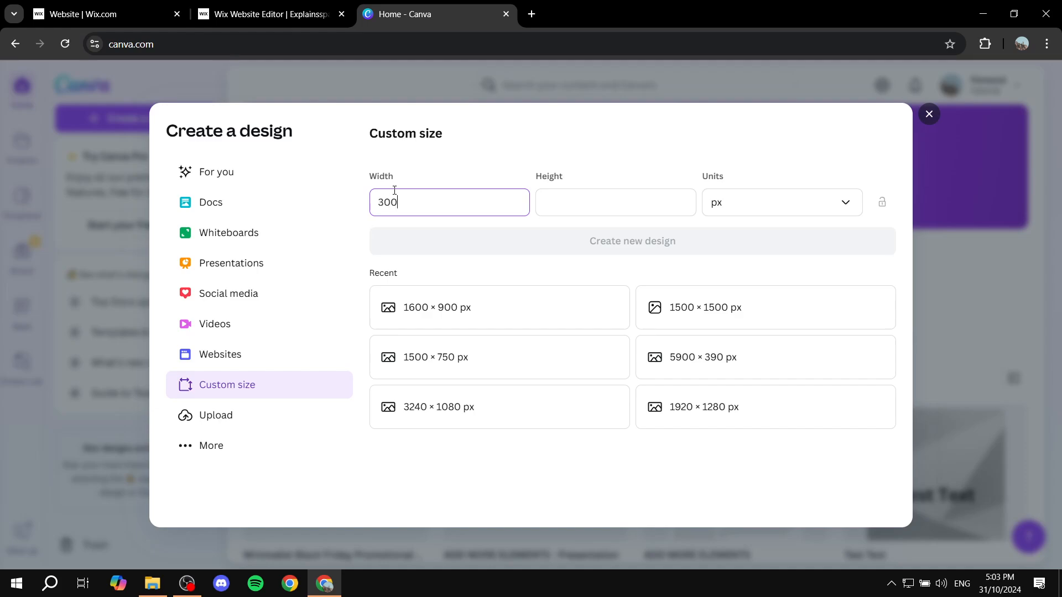
click(561, 203)
text(2)
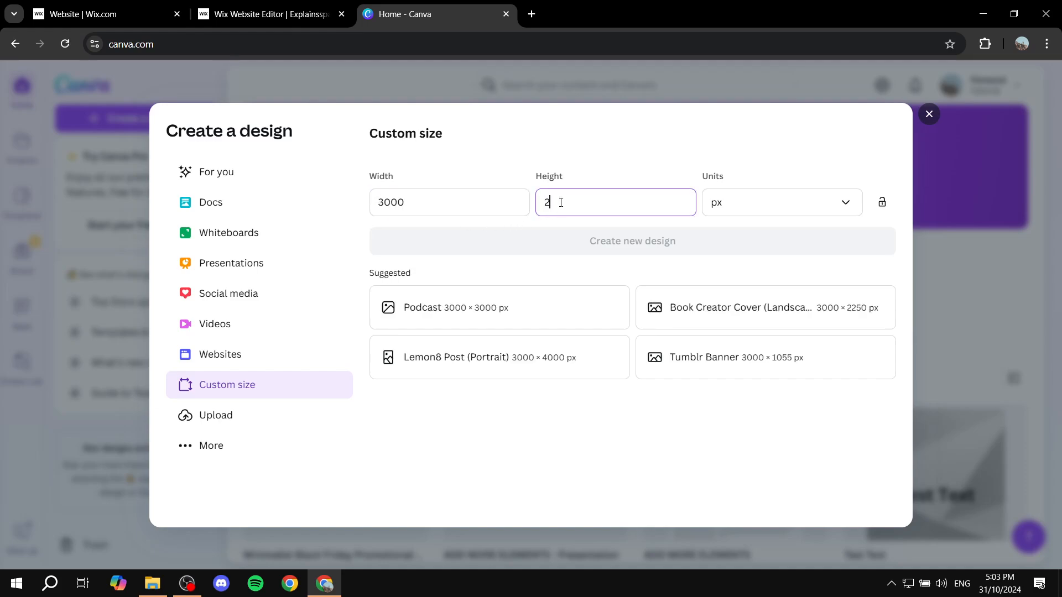
text(00)
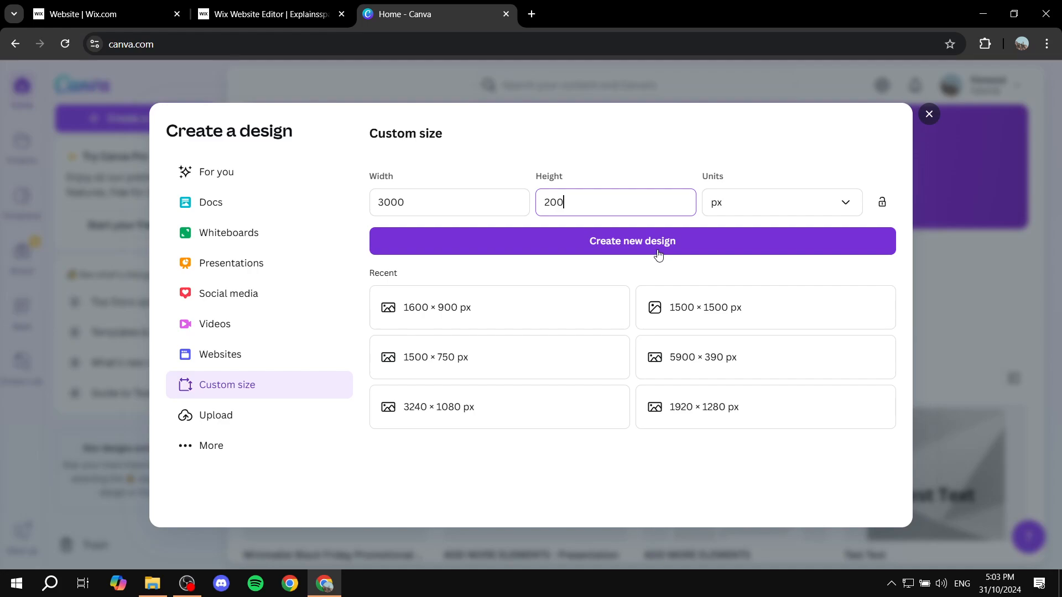
click(659, 253)
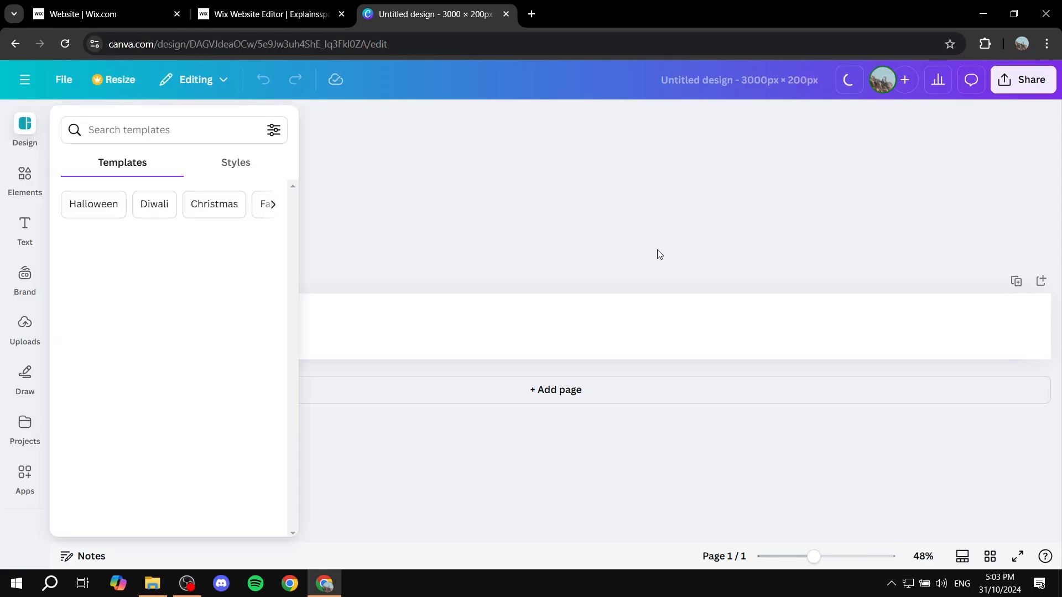
Search the design templates for "blob".
click(146, 127)
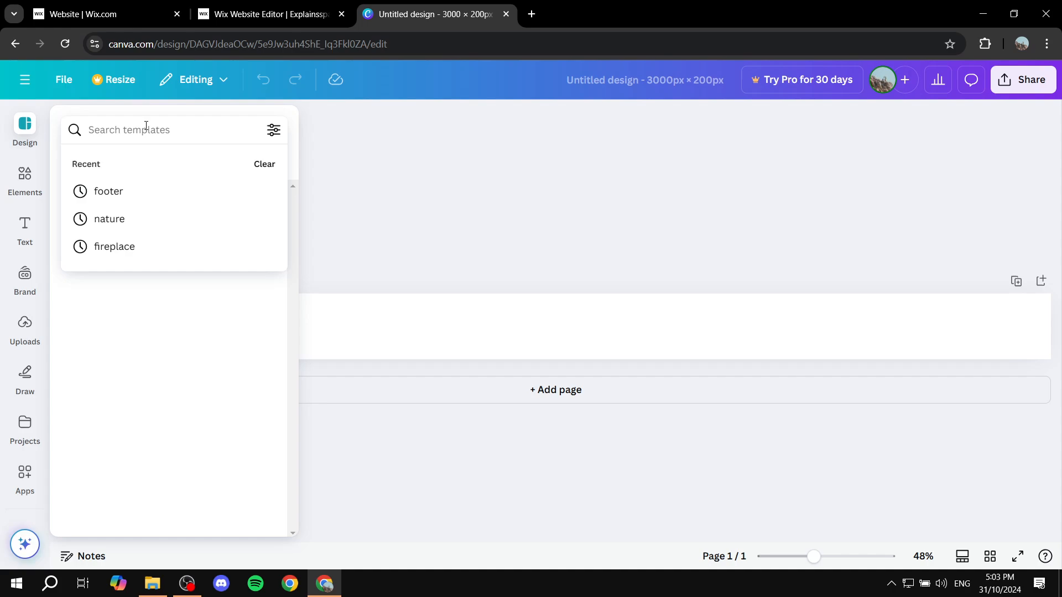
text(blob)
key(Return)
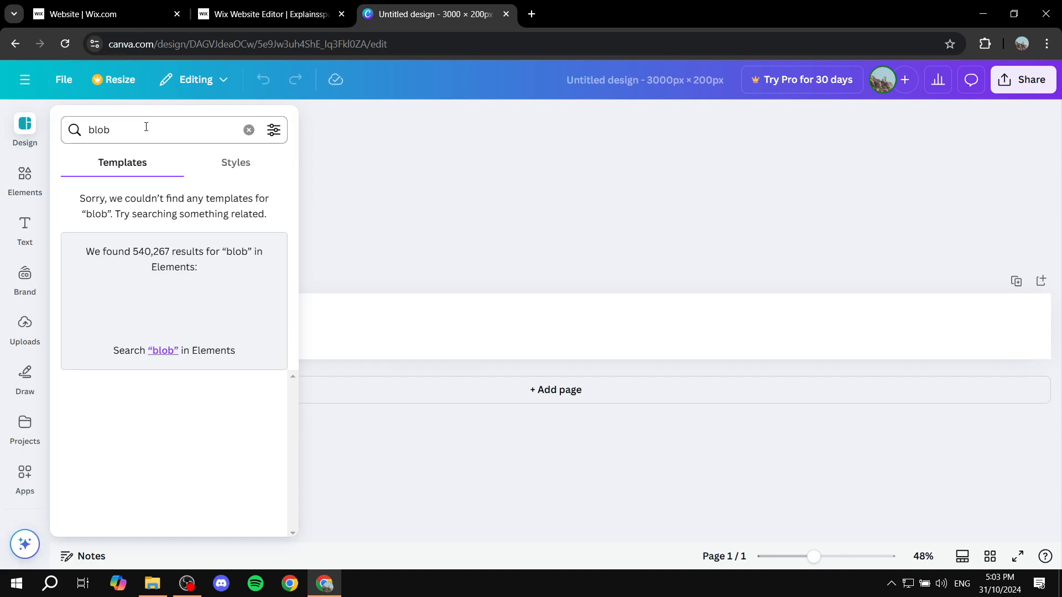
Search the elements for "blob" and add the wide rounded blob frame from the Frames results to the page.
click(24, 182)
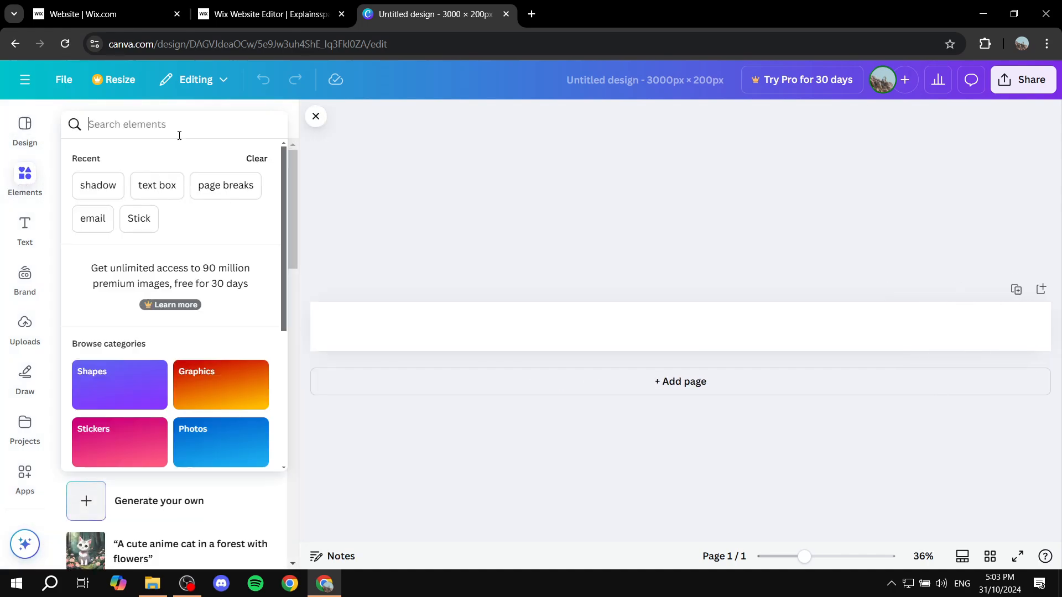
text(blob)
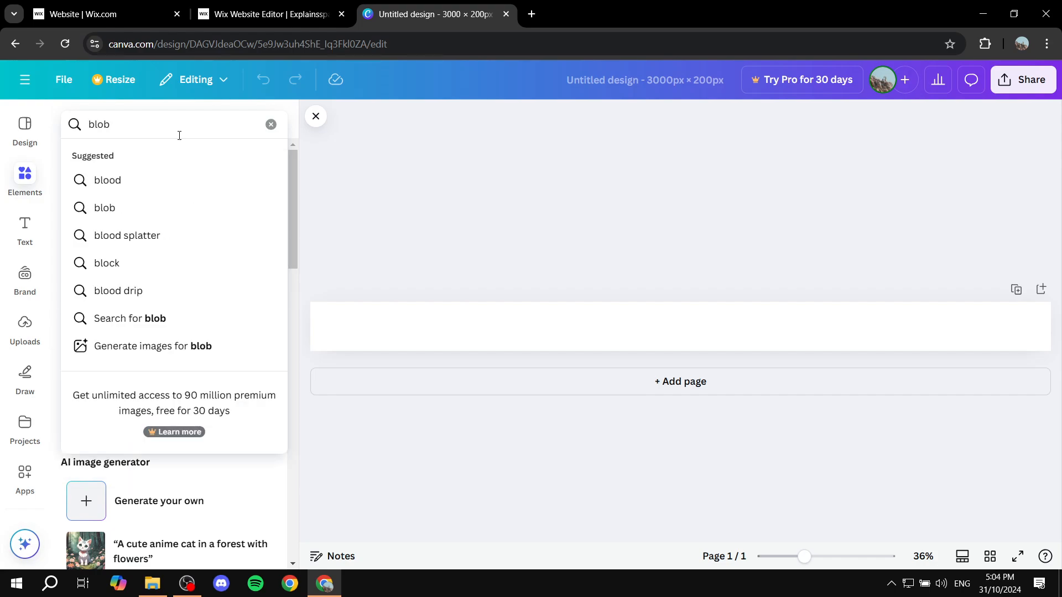
key(Return)
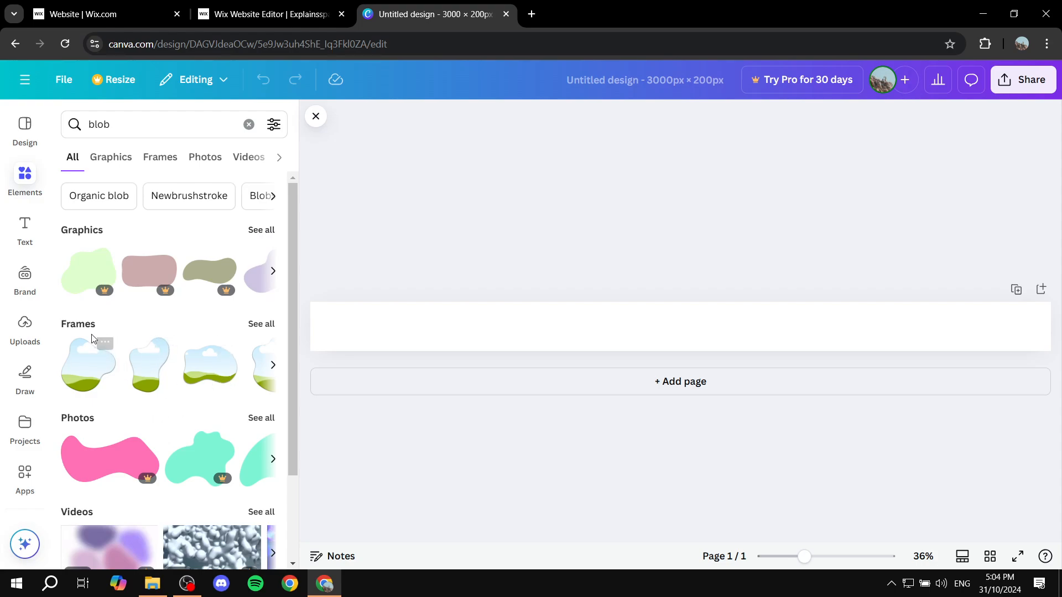
click(261, 324)
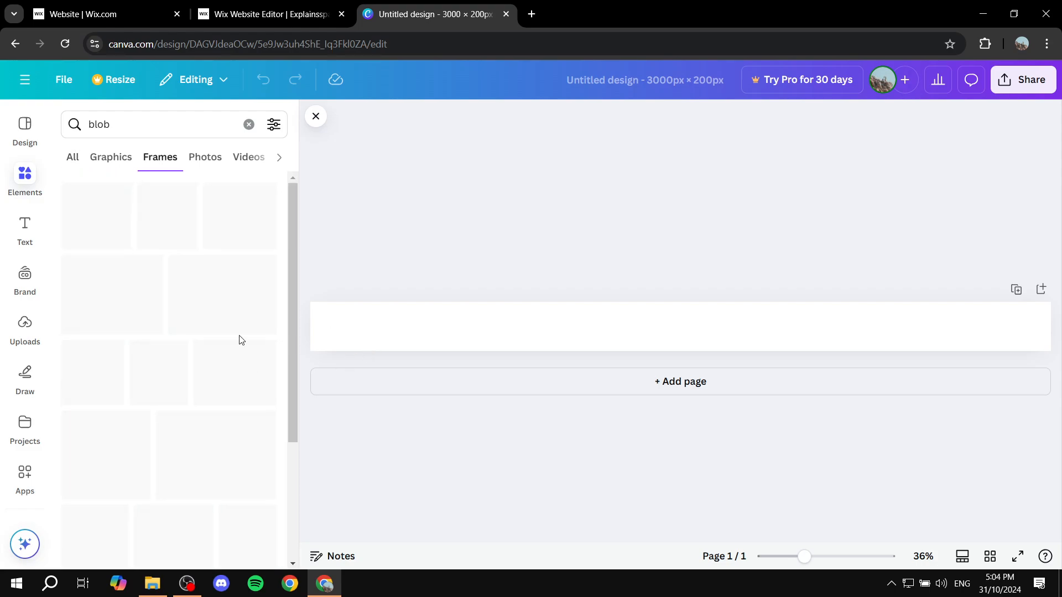
click(248, 221)
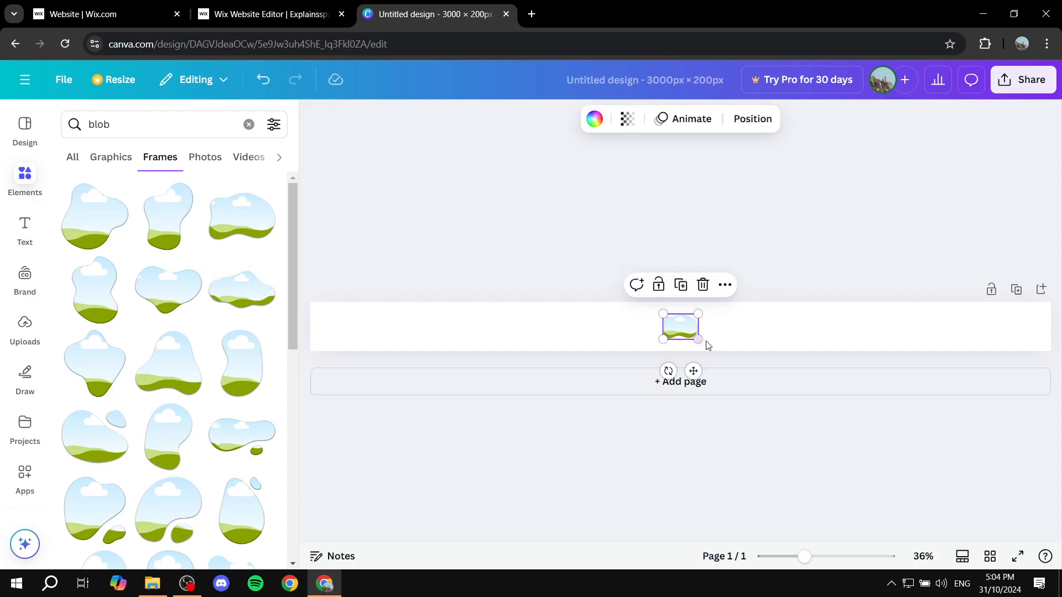
Enlarge the blob frame well beyond the page height near the page centre and fill it with the uploaded dark purple image.
drag(698, 339, 1024, 545)
drag(927, 391, 651, 162)
drag(655, 247, 736, 310)
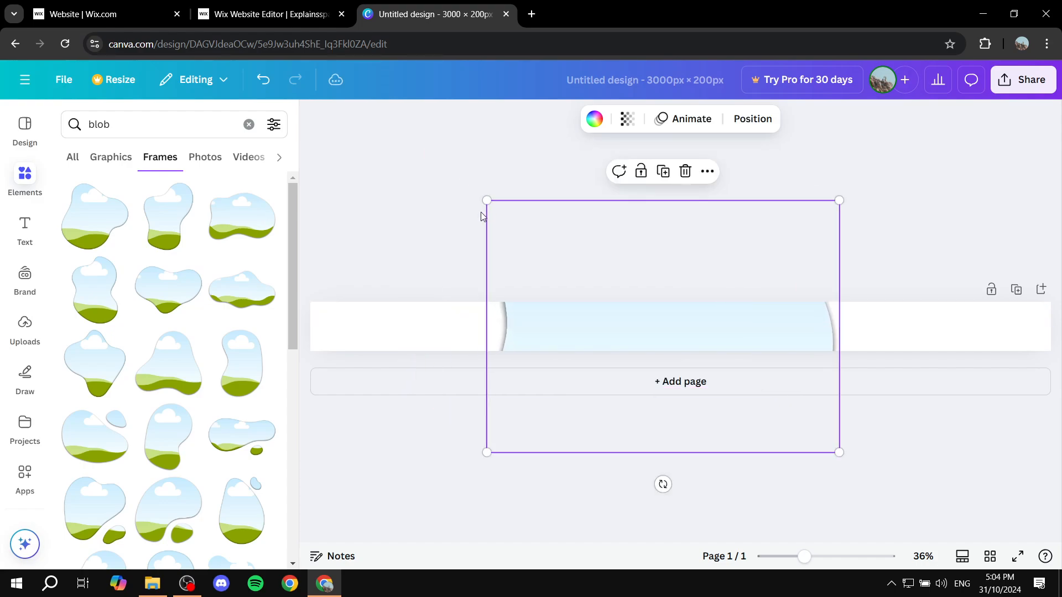
drag(840, 453, 692, 348)
drag(604, 287, 633, 332)
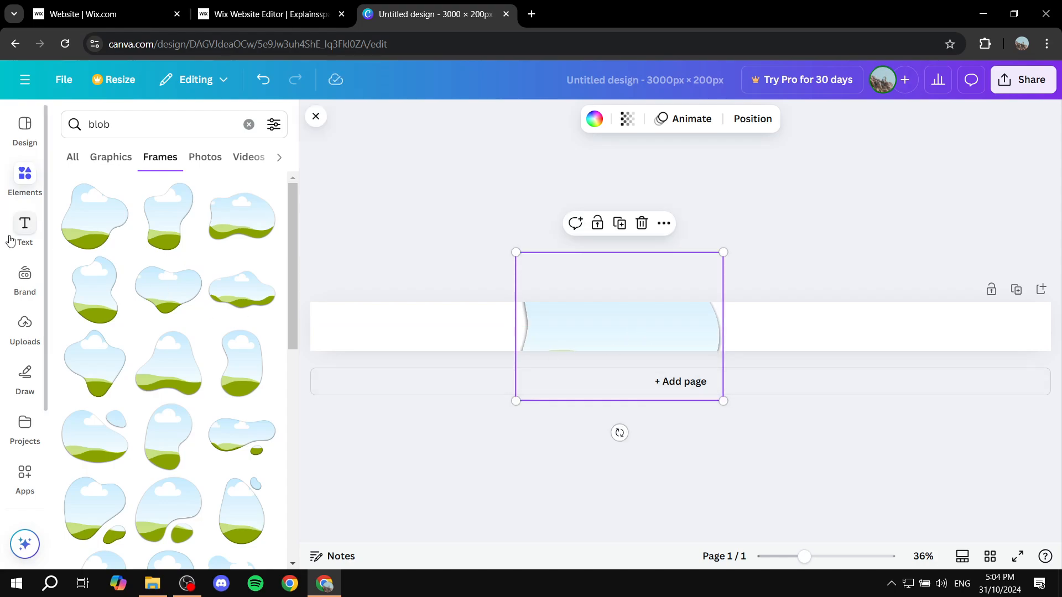
click(25, 331)
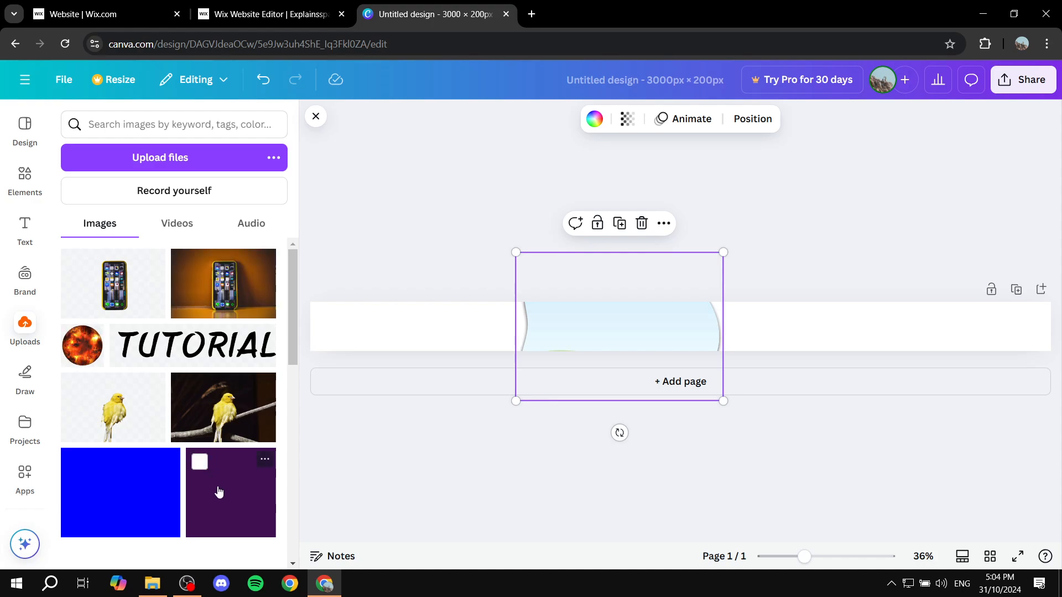
drag(230, 487, 553, 330)
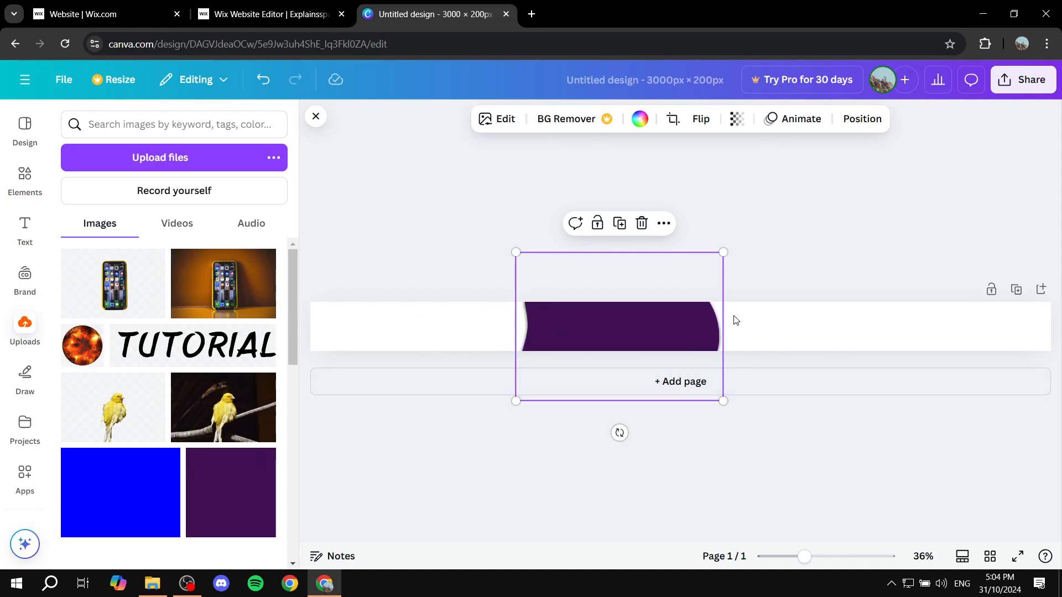
Open the design's PNG download settings and review the transparent background option.
click(1030, 89)
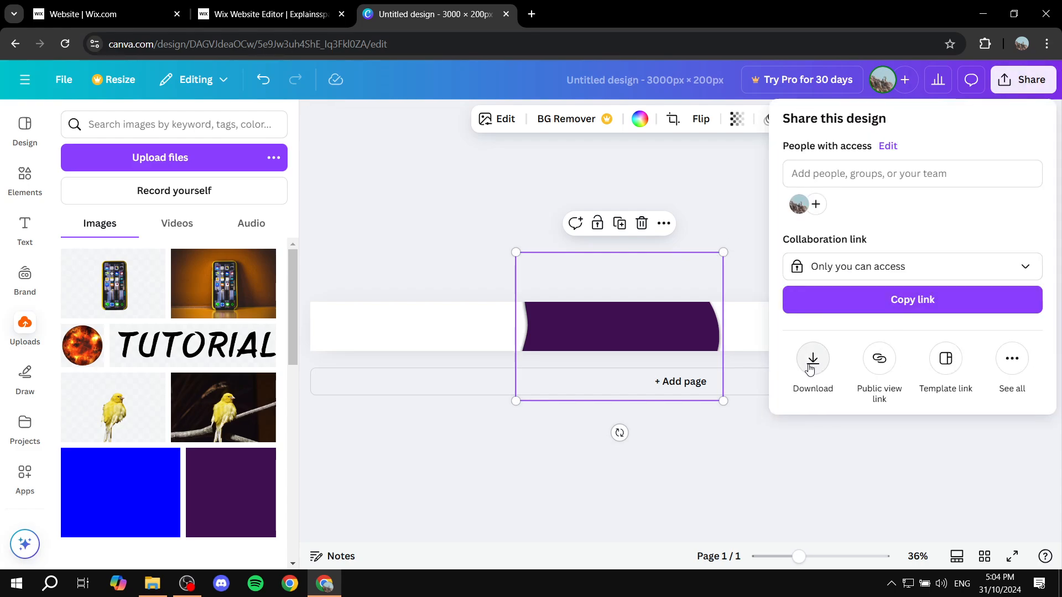
click(812, 360)
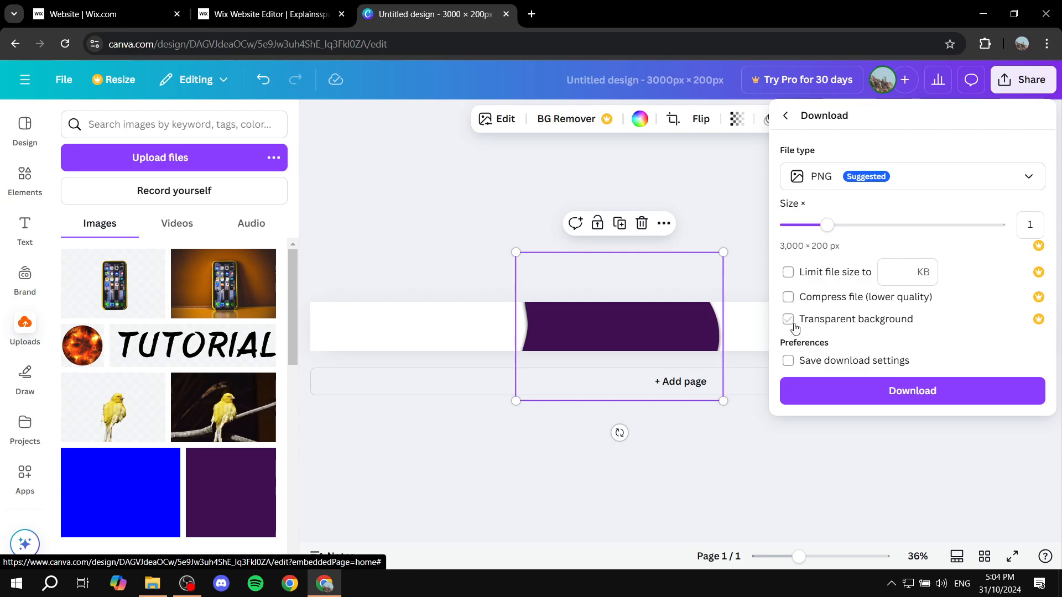
click(901, 402)
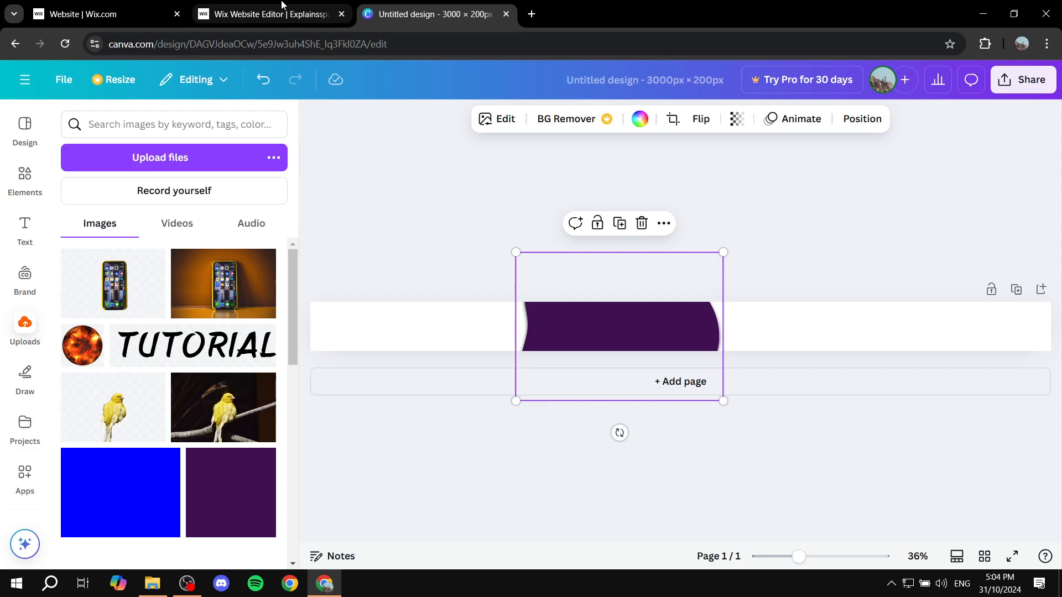
Switch back to the Wix editor and insert the Classic strip with the green mountain image between the blob section and the contact form.
click(281, 4)
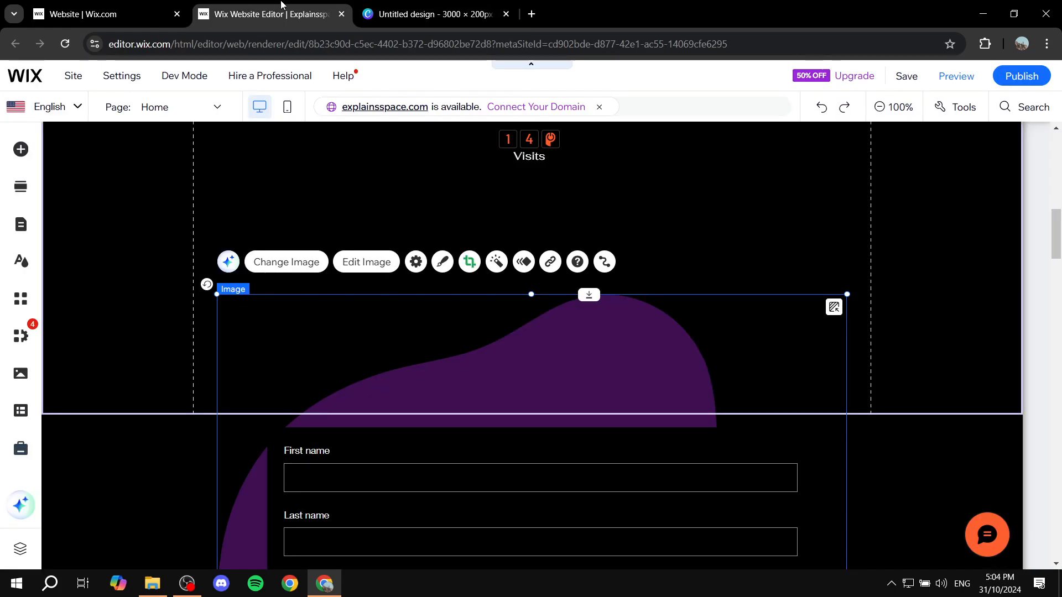
click(738, 234)
click(21, 150)
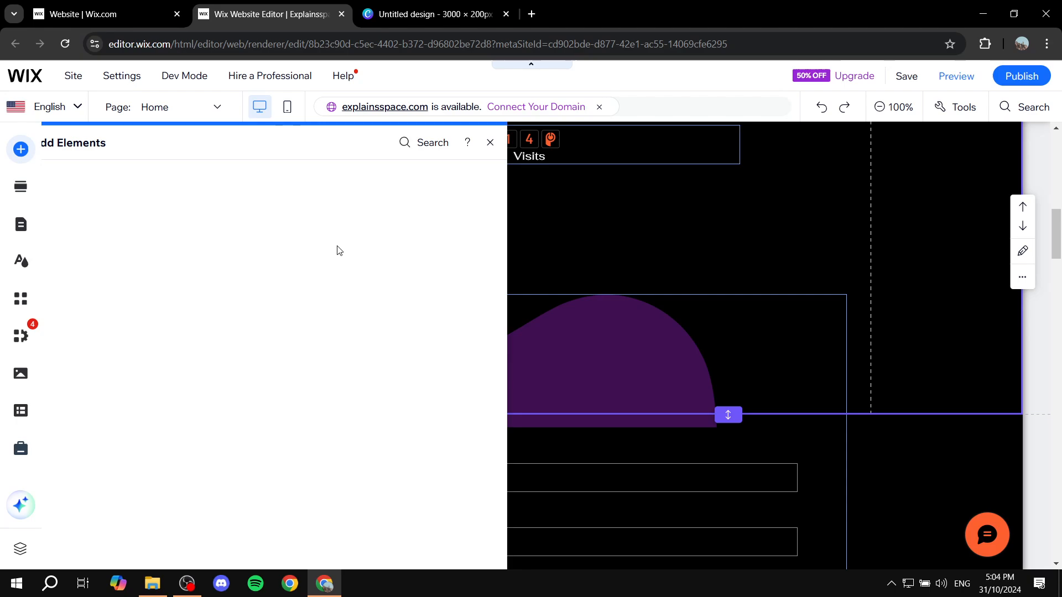
click(74, 211)
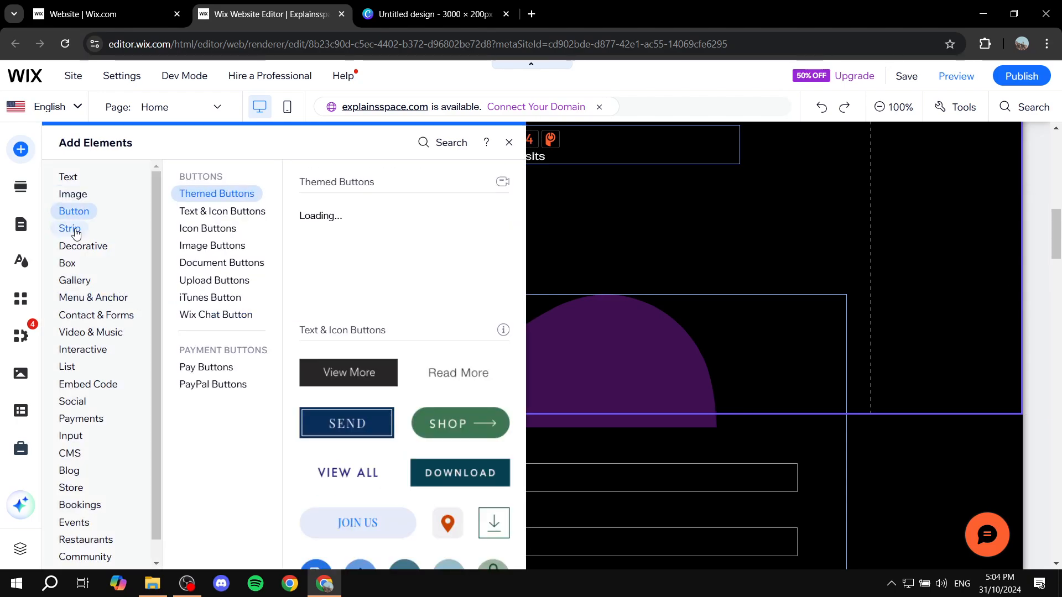
click(72, 229)
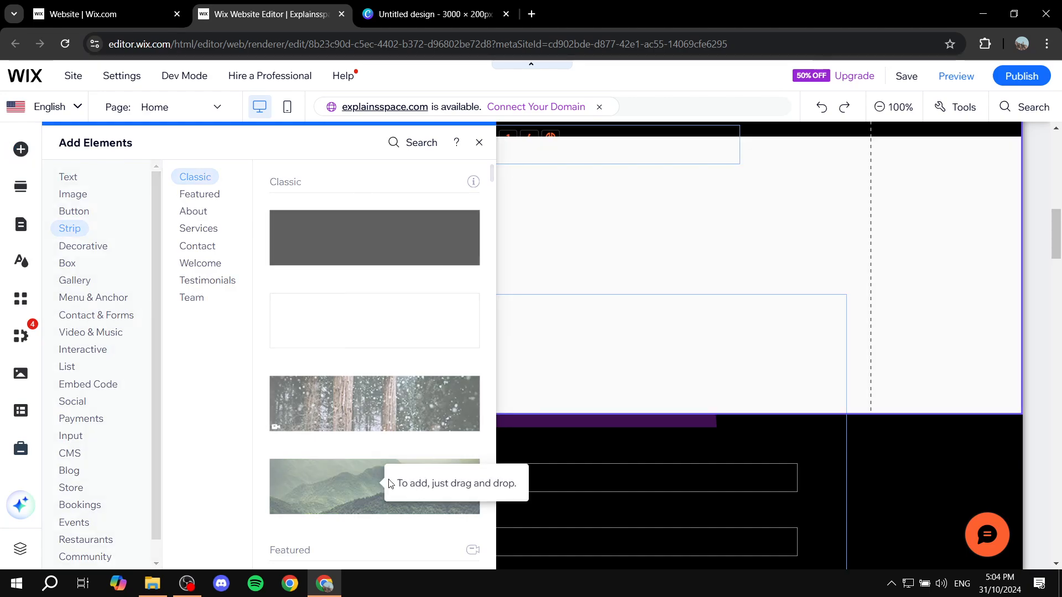
drag(389, 484, 666, 271)
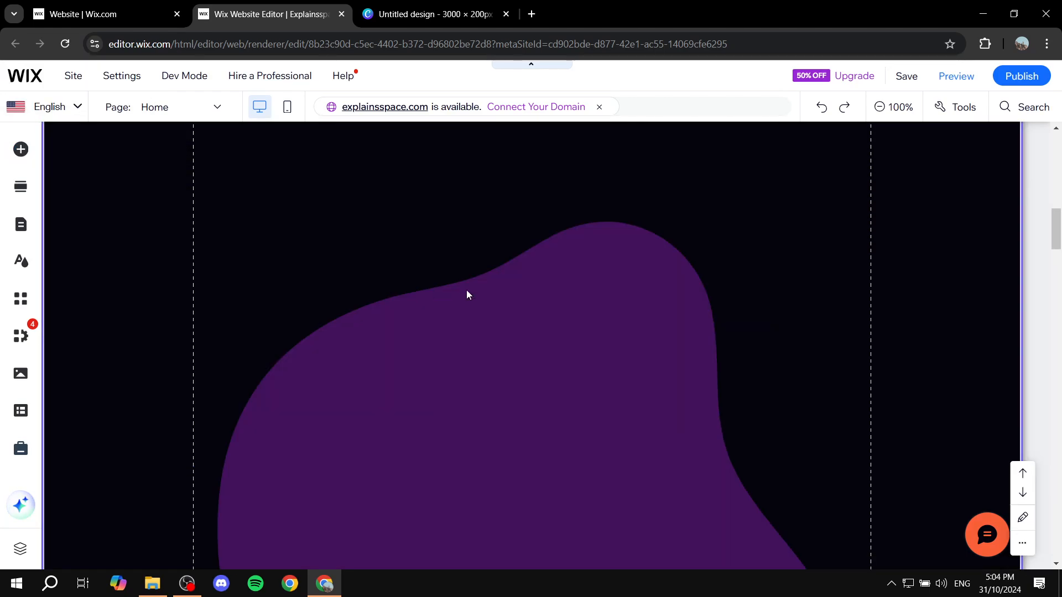
Delete the green mountain strip above the contact form.
scroll(603, 332, down, 3)
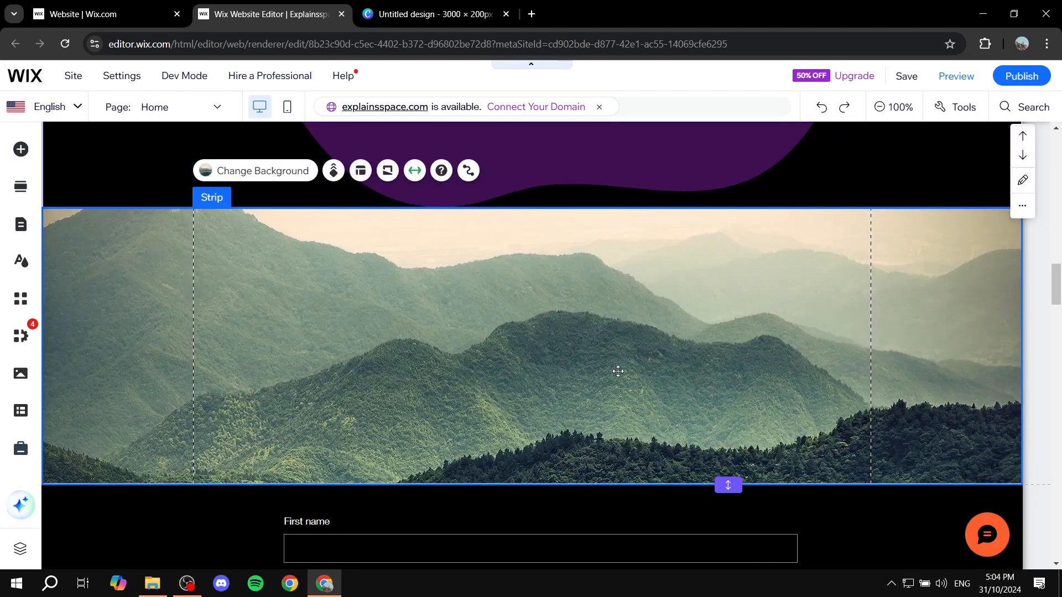
key(Delete)
scroll(616, 370, up, 8)
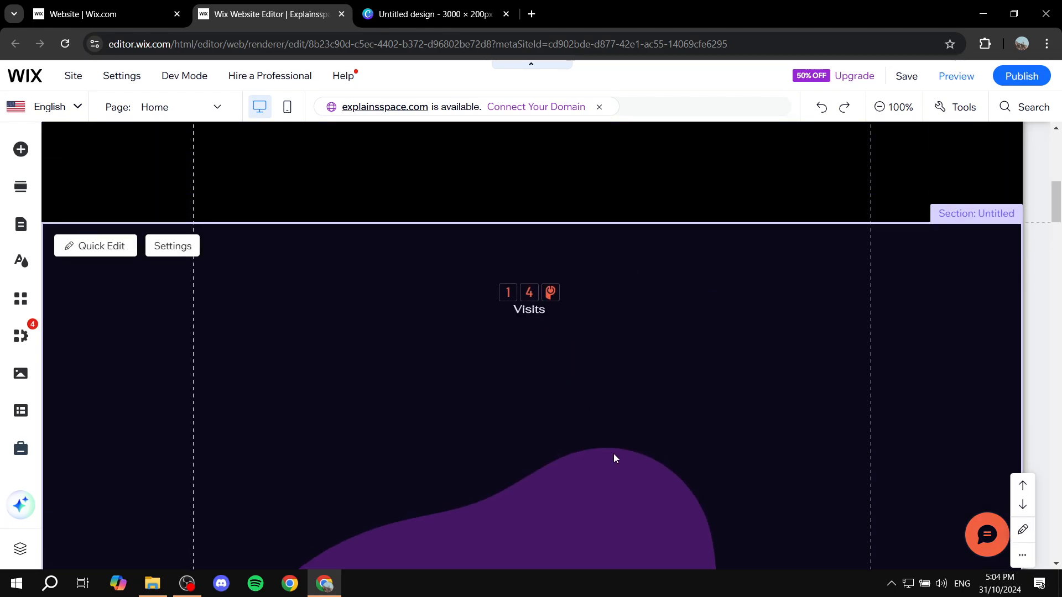
scroll(615, 404, up, 5)
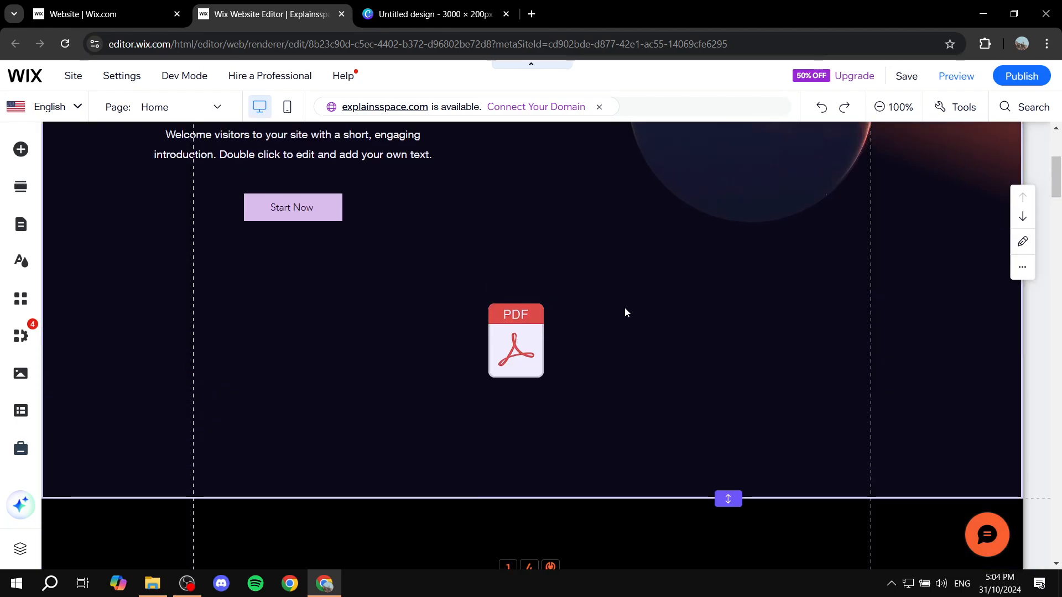
scroll(625, 312, up, 4)
scroll(600, 311, down, 10)
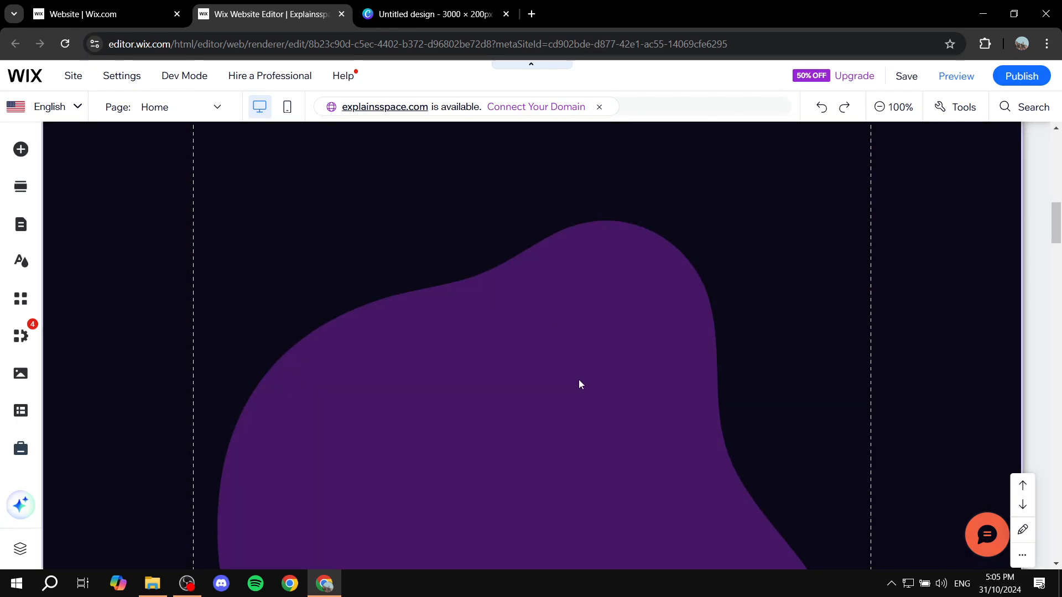